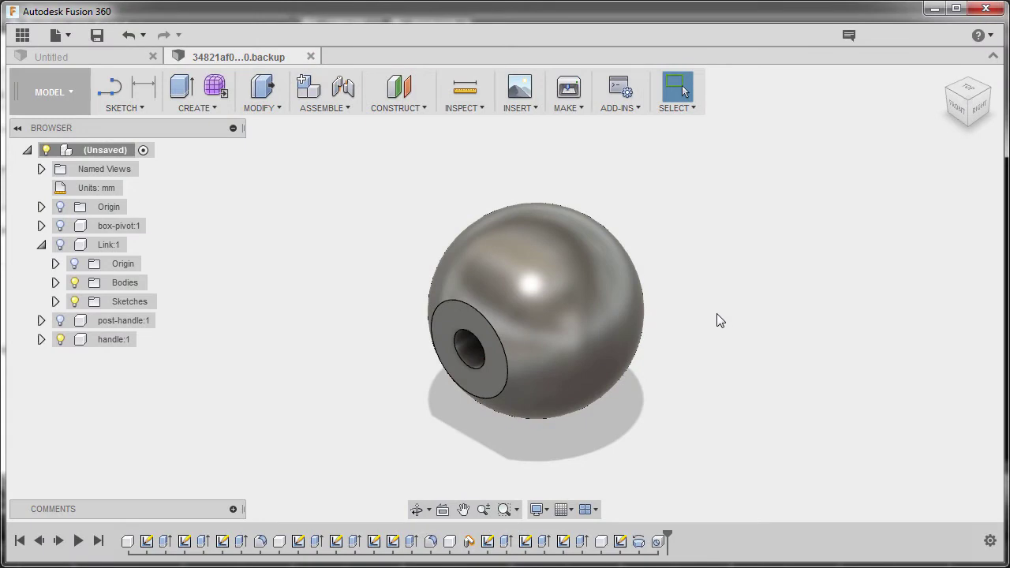
Unhide all components so box-pivot, Link, post-handle and handle are all visible
{"action": "right_click", "coordinate": [97, 150]}
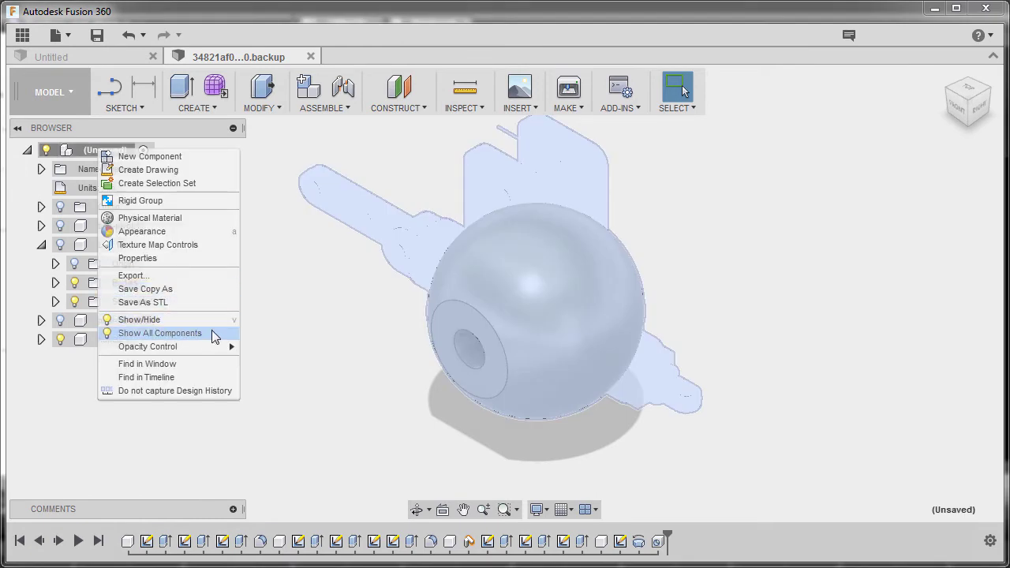
{"action": "left_click", "coordinate": [214, 334]}
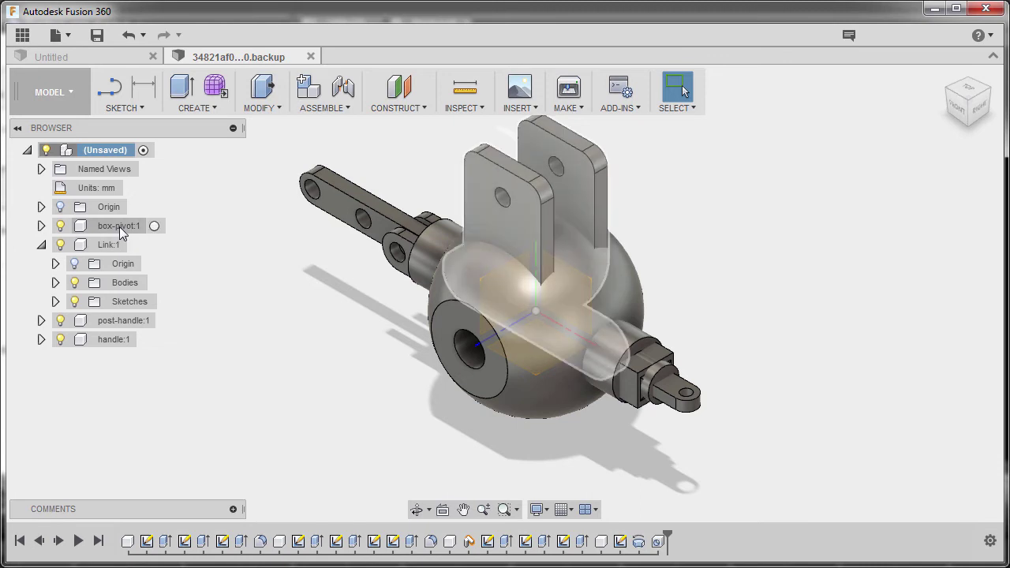
Ground the box-pivot:1 component in place
{"action": "right_click", "coordinate": [119, 226]}
{"action": "left_click", "coordinate": [152, 249]}
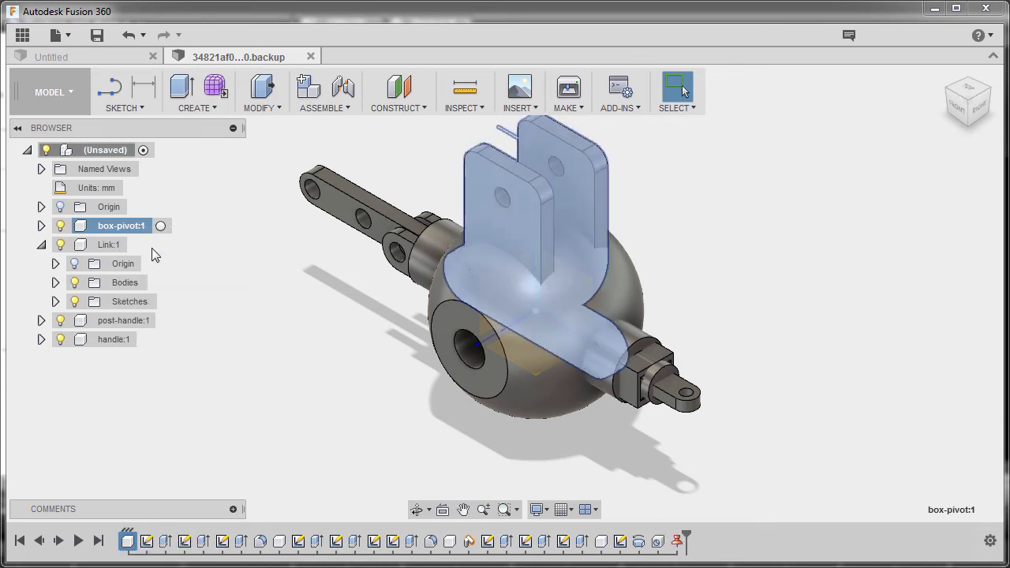
{"action": "left_click", "coordinate": [308, 297]}
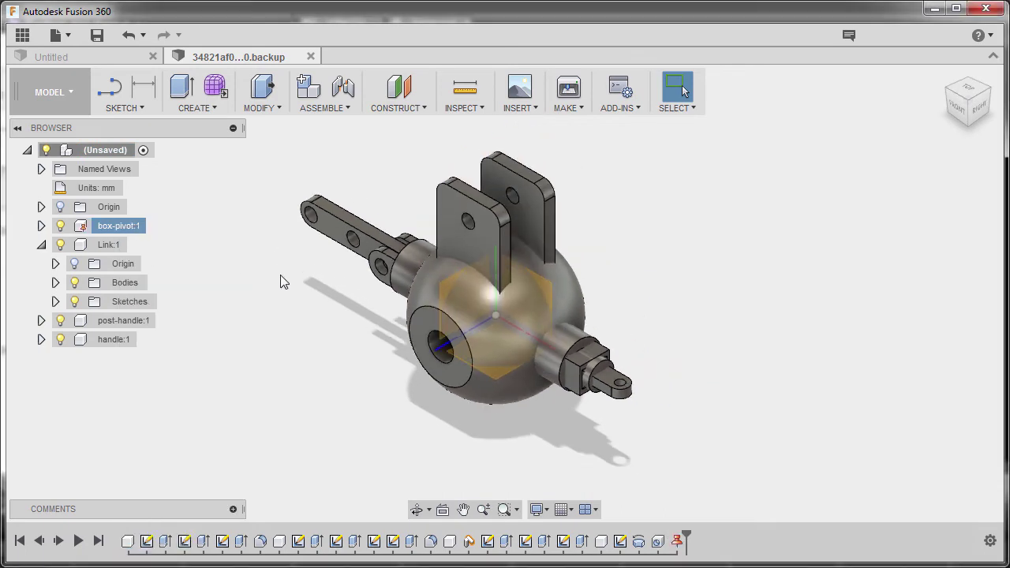
Drag the link arm, post handle shaft and ball handle away from the bracket
{"action": "scroll", "coordinate": [567, 304], "scroll_direction": "down", "scroll_amount": 4}
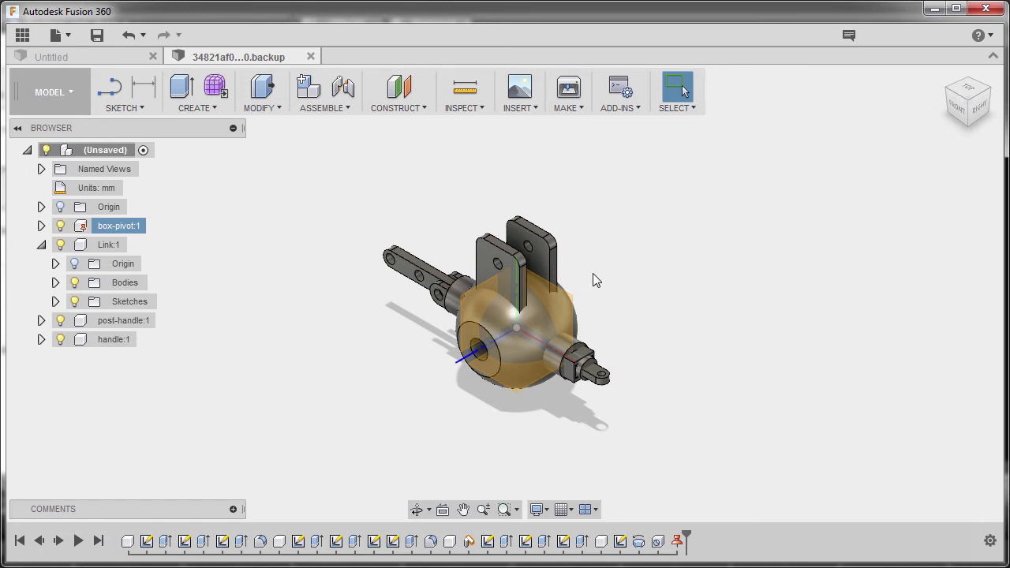
{"action": "left_click_drag", "start_coordinate": [585, 370], "coordinate": [735, 272]}
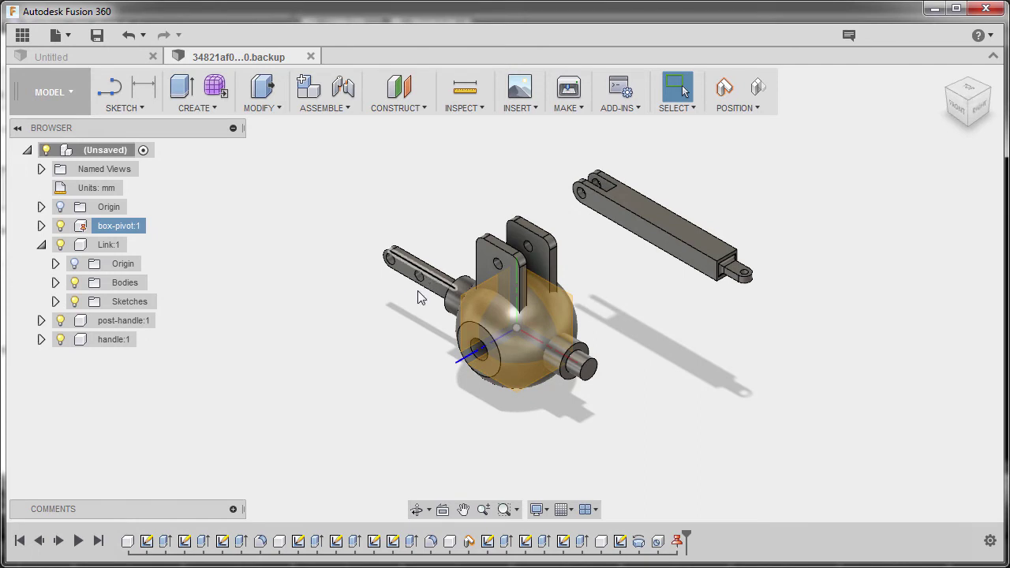
{"action": "left_click_drag", "start_coordinate": [417, 290], "coordinate": [328, 351]}
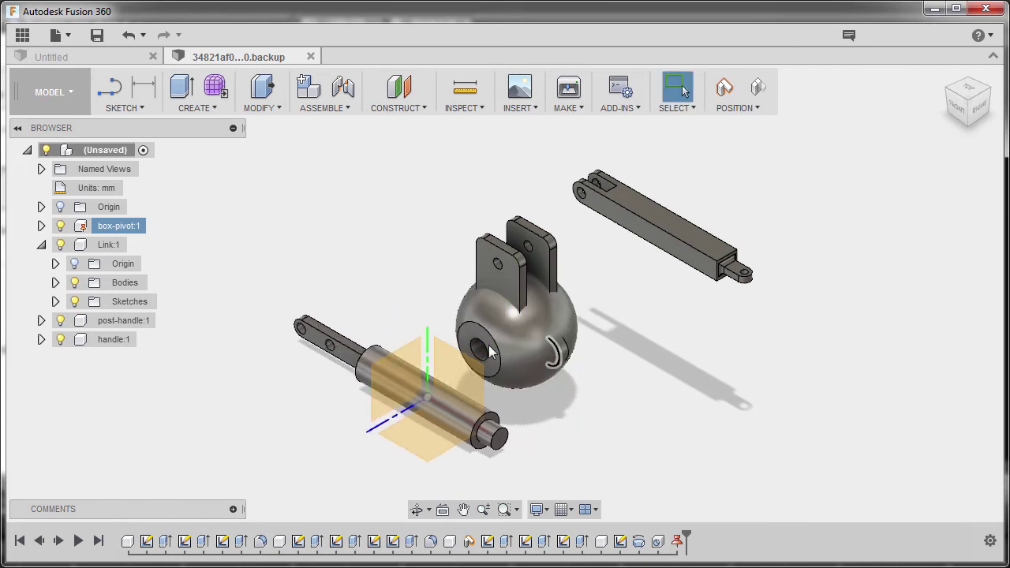
{"action": "left_click_drag", "start_coordinate": [524, 348], "coordinate": [730, 396]}
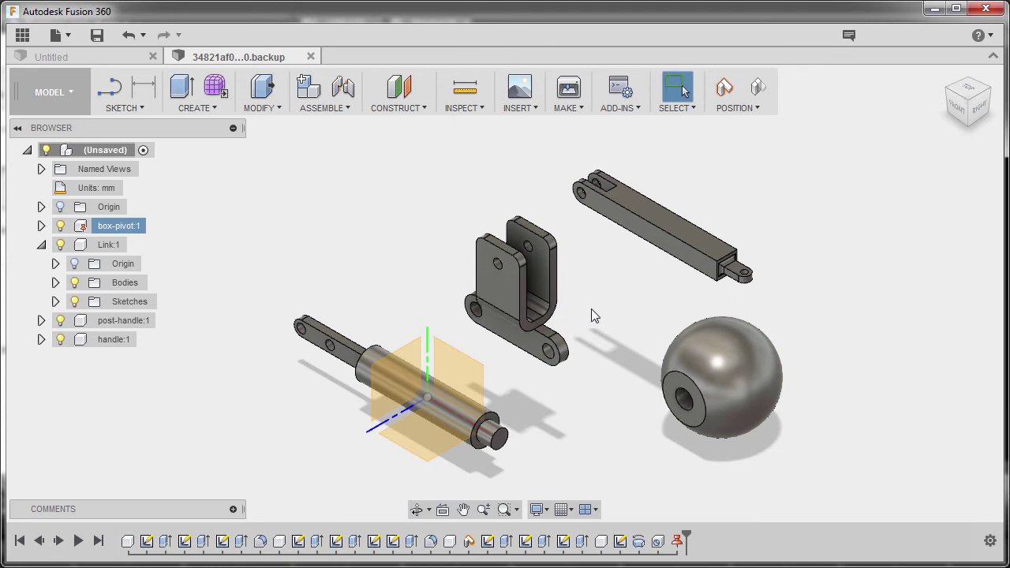
{"action": "scroll", "coordinate": [557, 306], "scroll_direction": "down", "scroll_amount": 1}
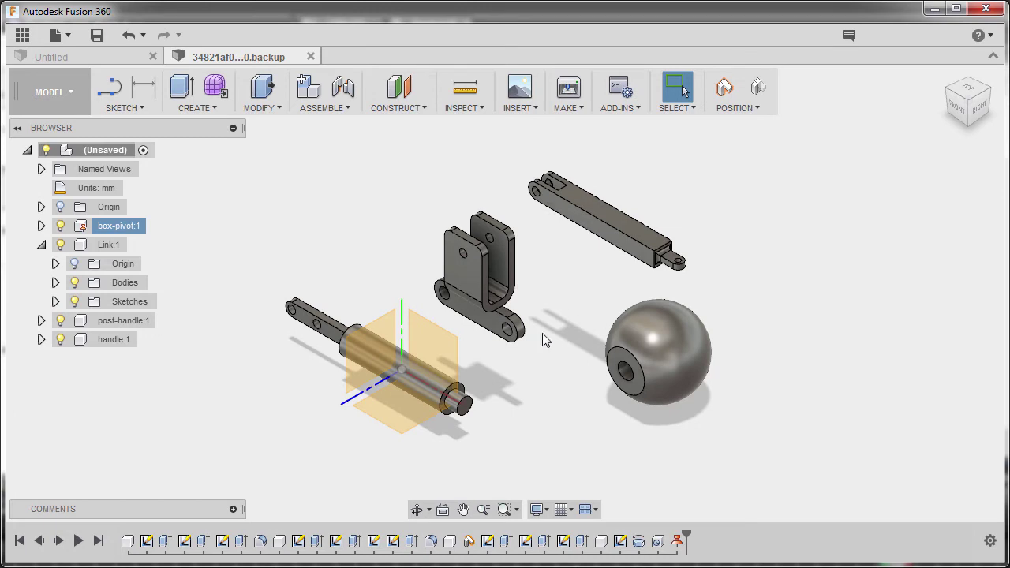
Hide the post-handle component's origin planes and axes
{"action": "left_click", "coordinate": [444, 351]}
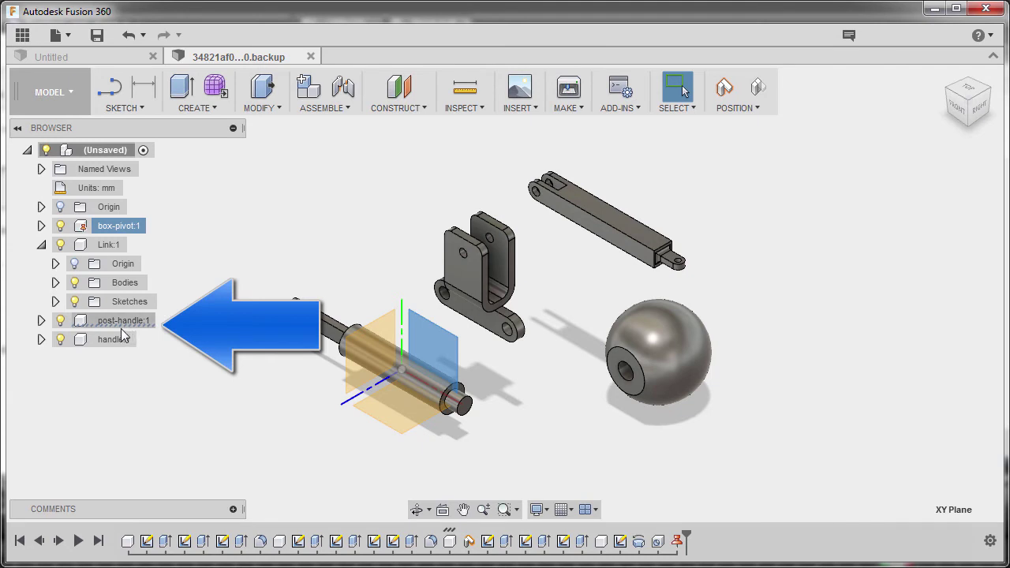
{"action": "left_click", "coordinate": [41, 320]}
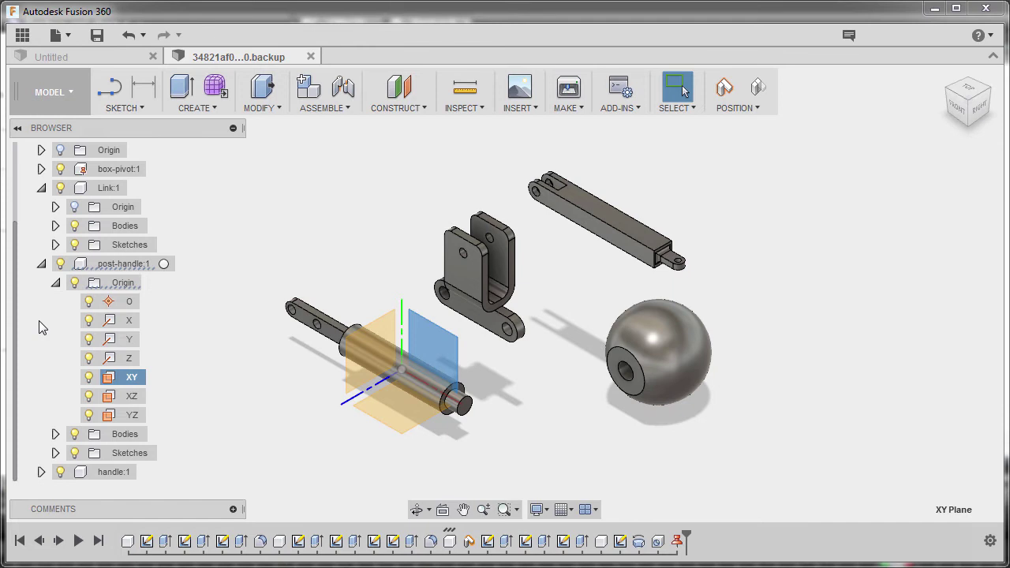
{"action": "left_click", "coordinate": [75, 283]}
{"action": "left_click", "coordinate": [43, 265]}
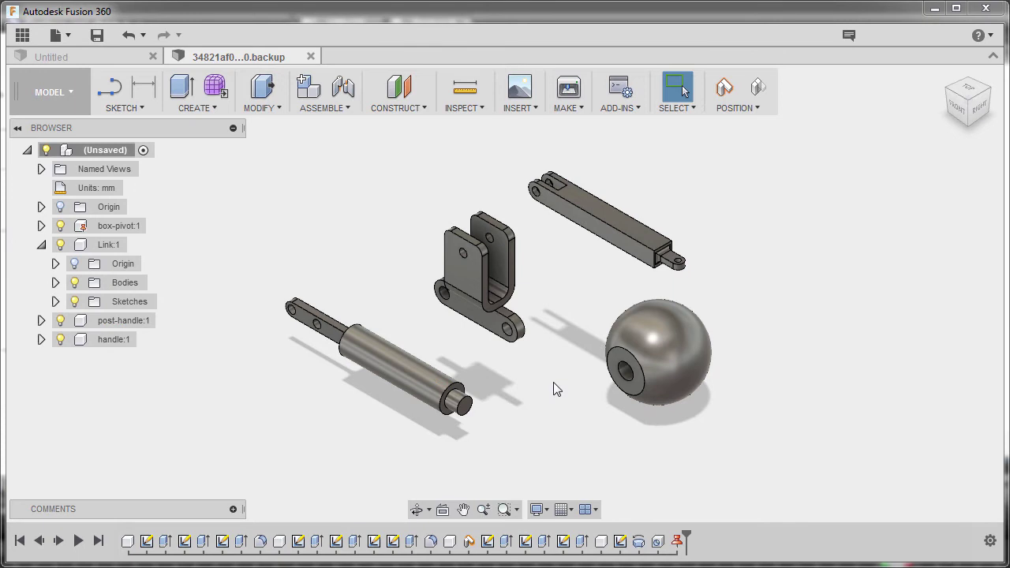
{"action": "key", "text": "j"}
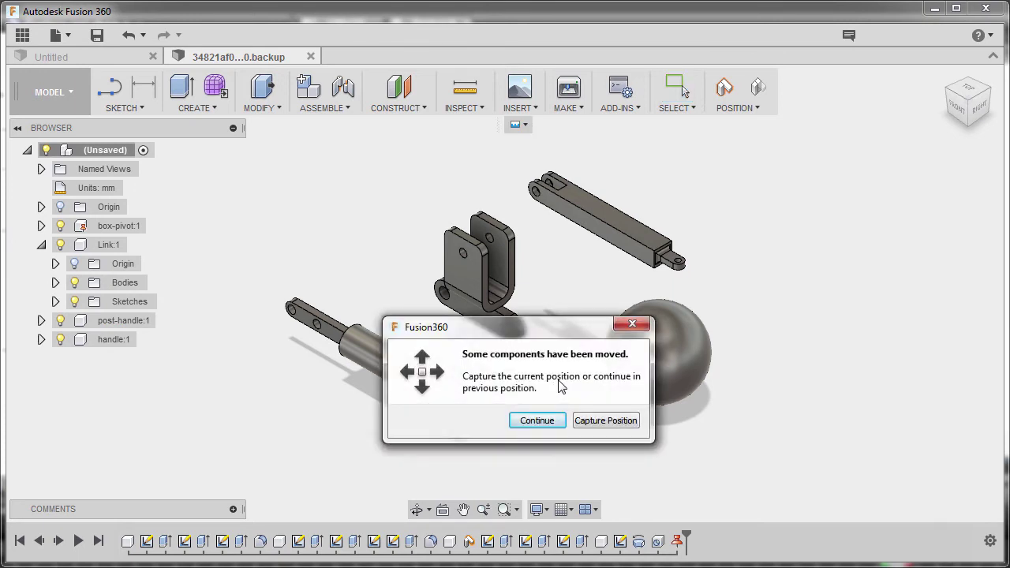
{"action": "left_click", "coordinate": [604, 421]}
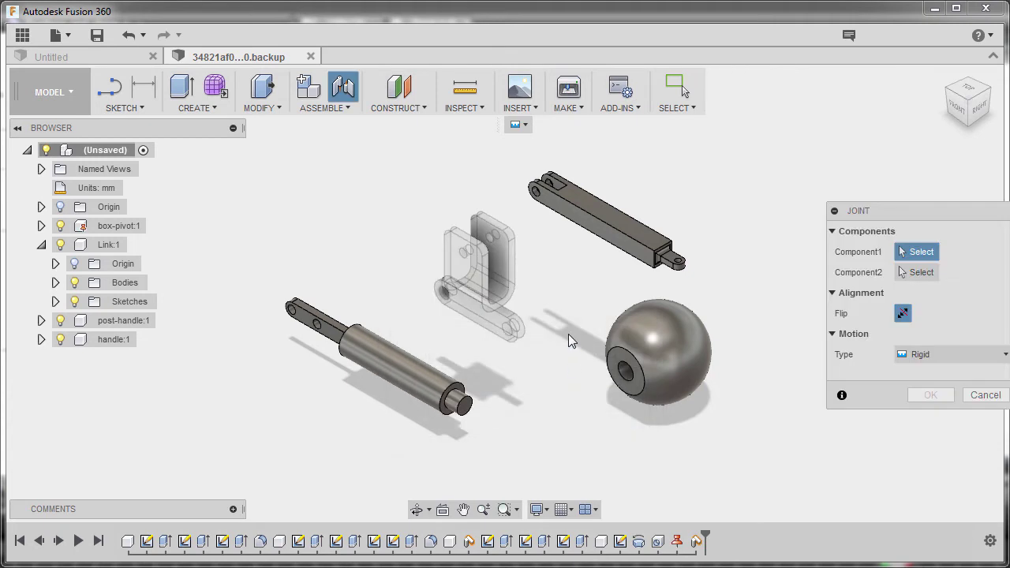
{"action": "left_click", "coordinate": [985, 394]}
{"action": "key", "text": "j"}
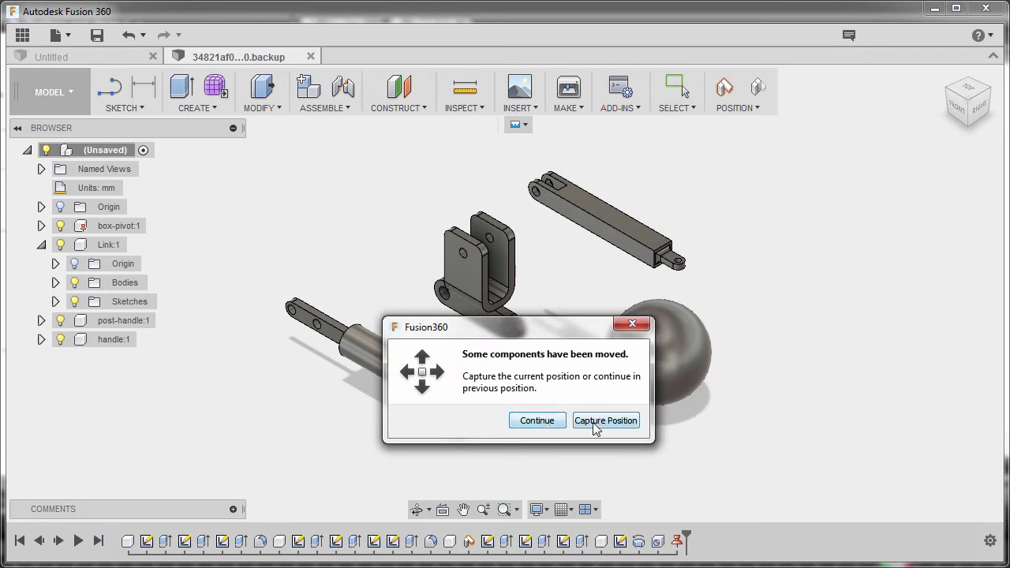
{"action": "left_click", "coordinate": [537, 421]}
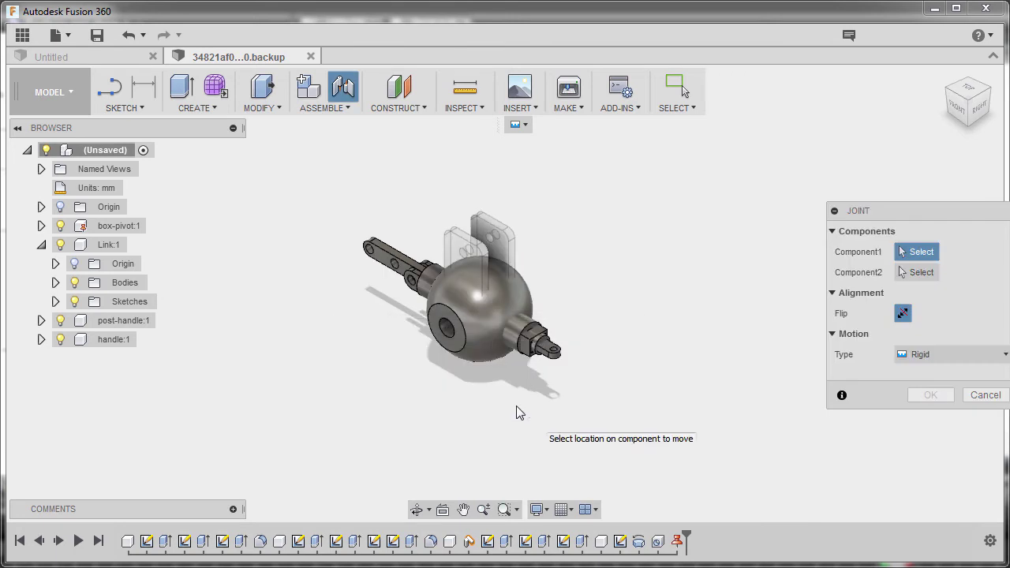
{"action": "left_click", "coordinate": [985, 394]}
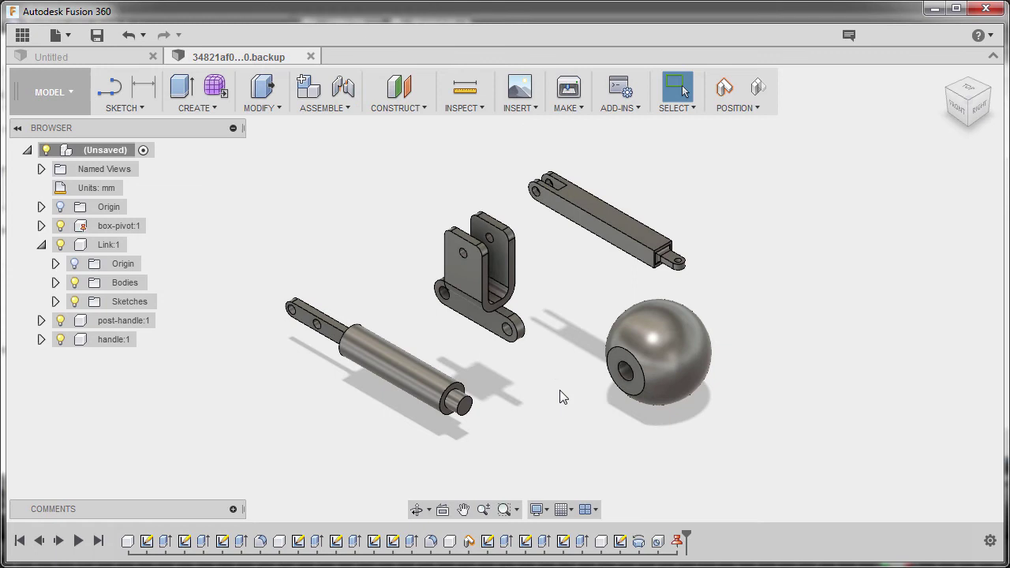
{"action": "key", "text": "j"}
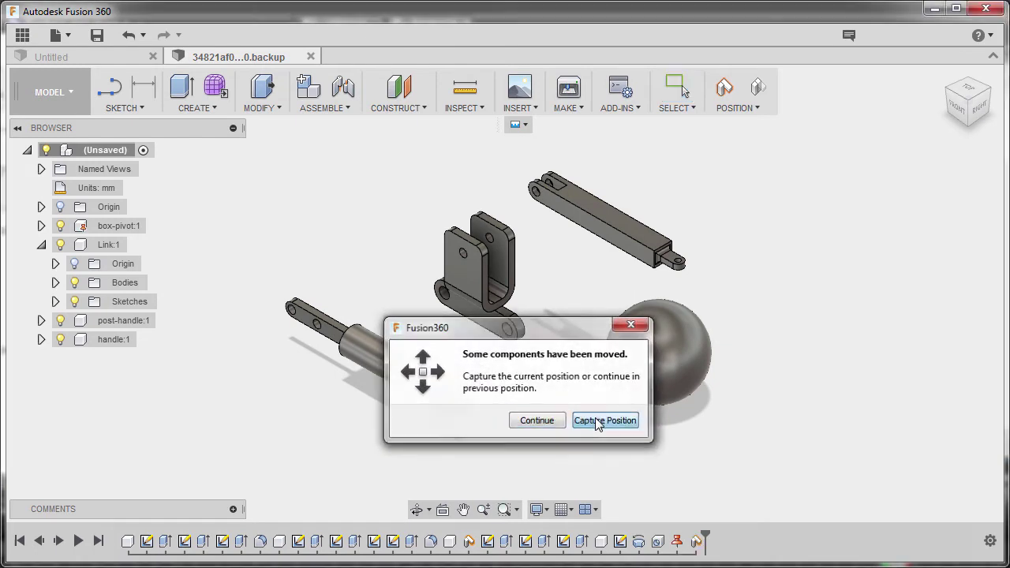
Keep the parts at their moved positions and begin the joint on the link arm's hole
{"action": "left_click", "coordinate": [596, 423]}
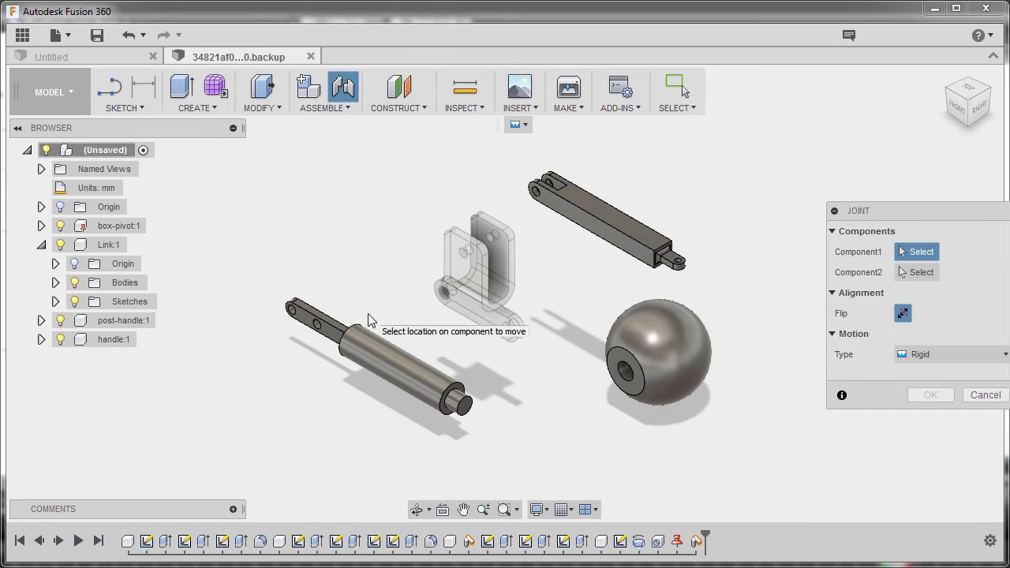
{"action": "scroll", "coordinate": [311, 341], "scroll_direction": "up", "scroll_amount": 2}
{"action": "scroll", "coordinate": [311, 340], "scroll_direction": "up", "scroll_amount": 5}
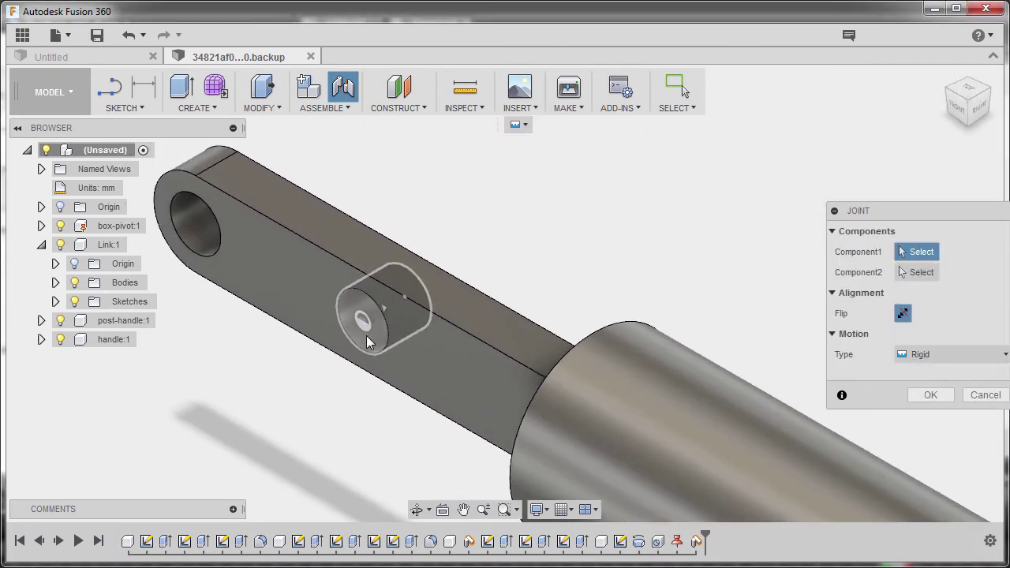
{"action": "left_click", "coordinate": [366, 335]}
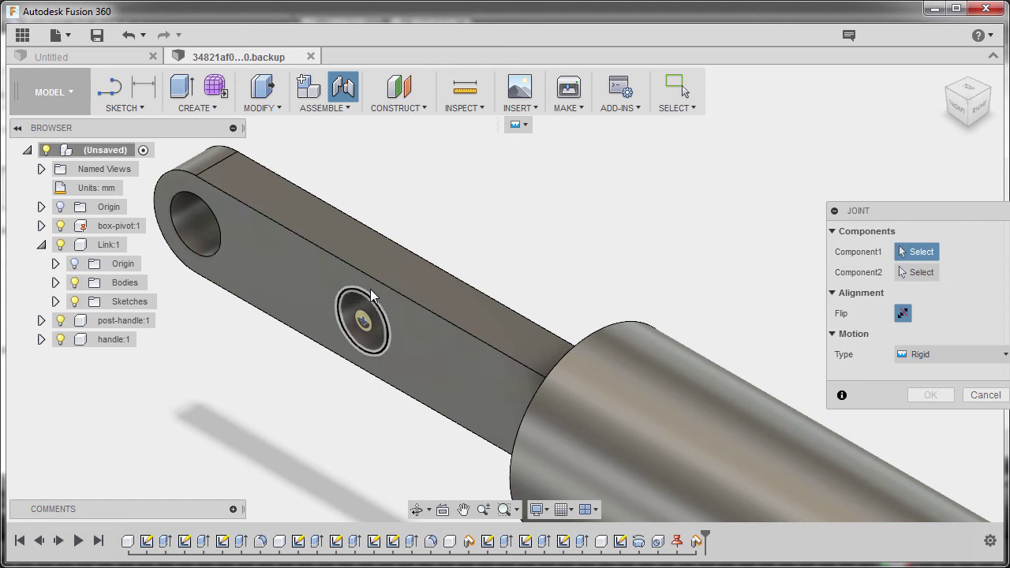
{"action": "scroll", "coordinate": [375, 297], "scroll_direction": "down", "scroll_amount": 5}
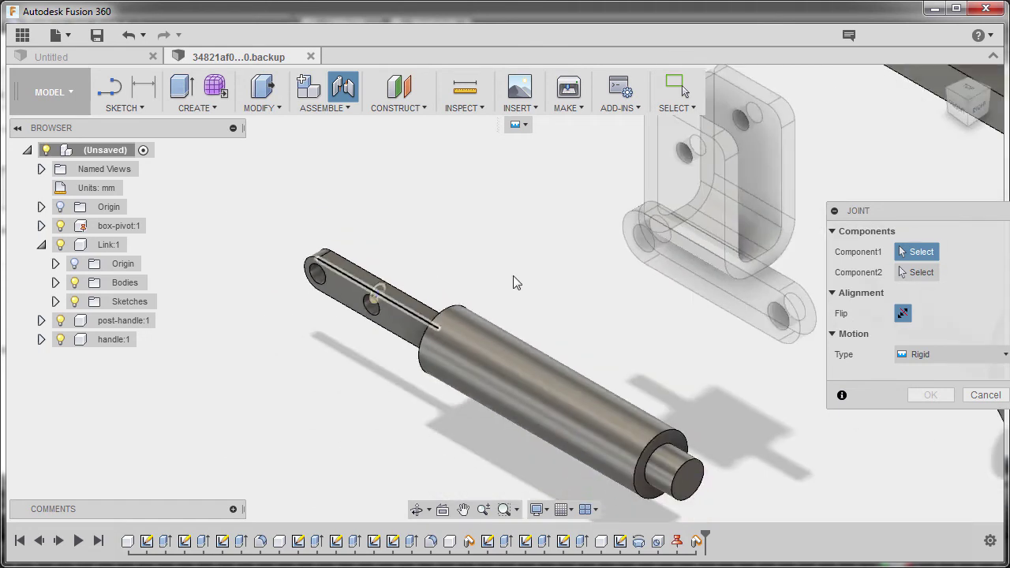
{"action": "middle_click_drag", "start_coordinate": [513, 281], "coordinate": [545, 332]}
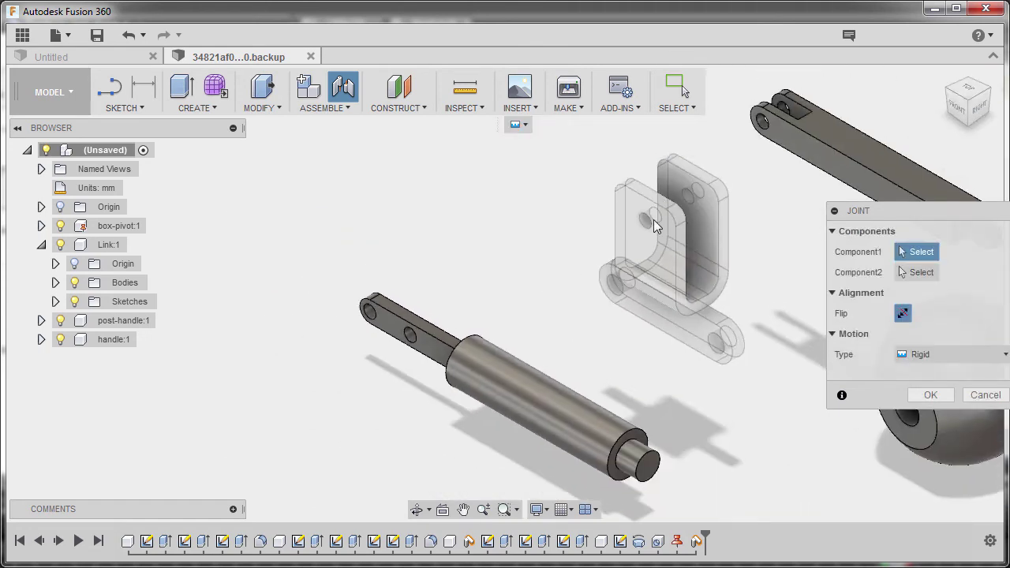
Change the joint motion type from Rigid to Revolute
{"action": "left_click", "coordinate": [952, 352]}
{"action": "left_click", "coordinate": [941, 394]}
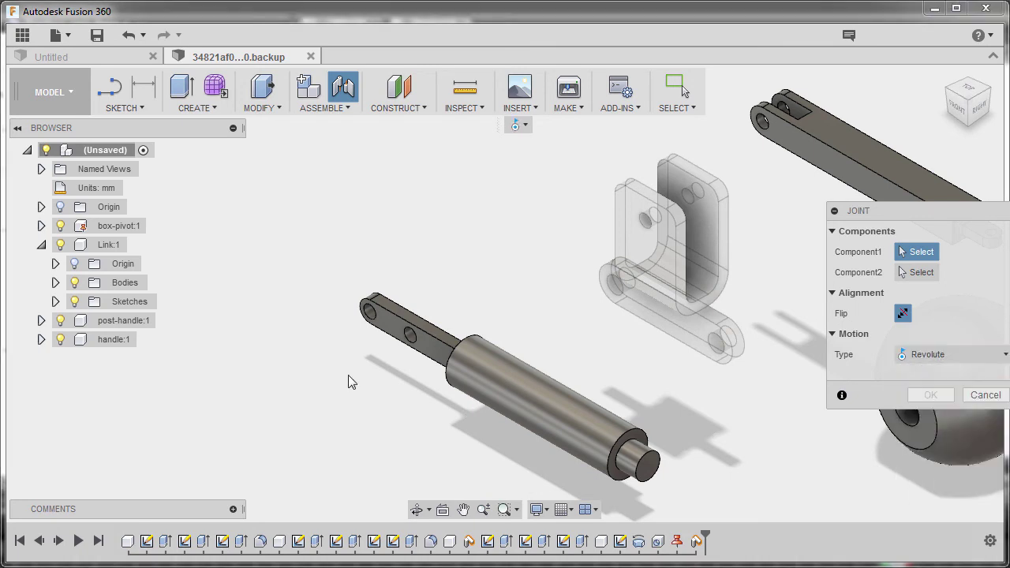
{"action": "scroll", "coordinate": [407, 335], "scroll_direction": "up", "scroll_amount": 3}
{"action": "scroll", "coordinate": [407, 334], "scroll_direction": "up", "scroll_amount": 5}
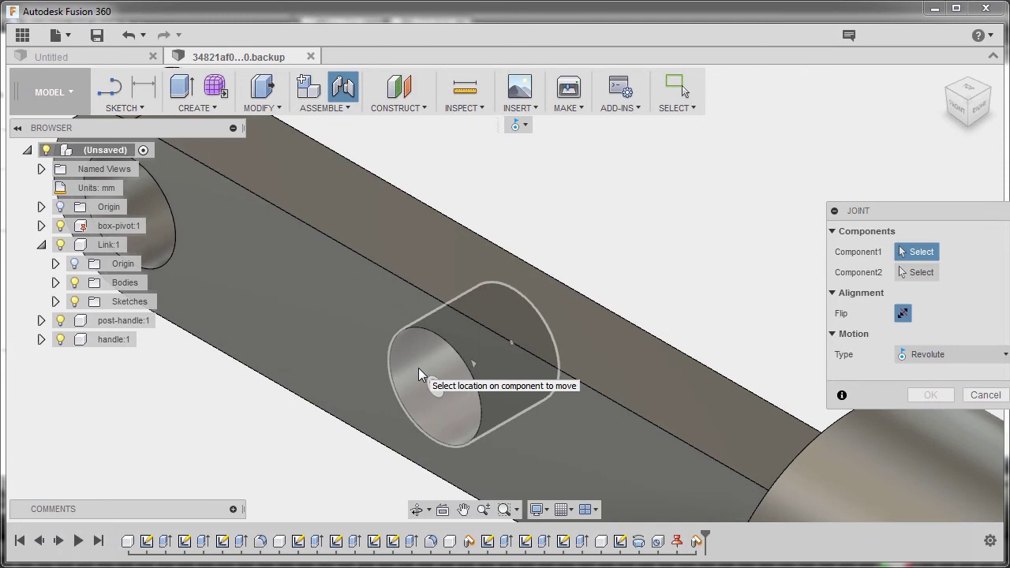
Pick the link's hole as the first location, then place the second between the pivot's plate faces
{"action": "left_click", "coordinate": [473, 366]}
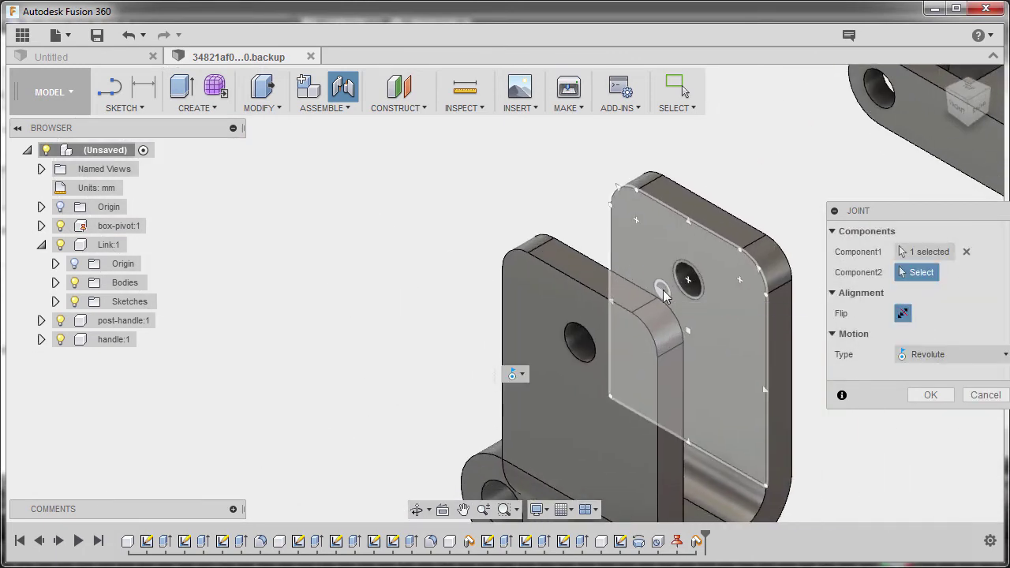
{"action": "right_click", "coordinate": [663, 289]}
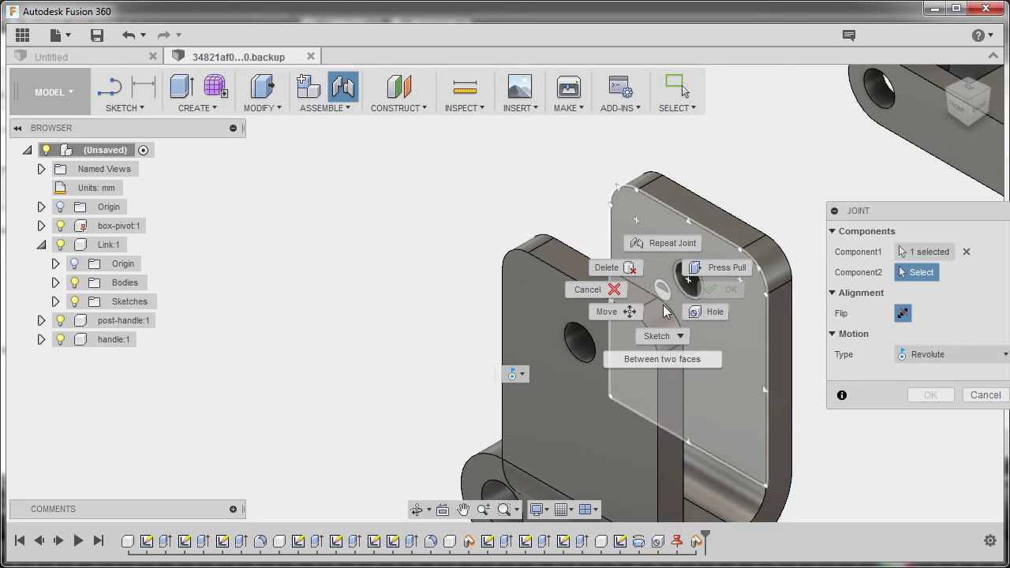
{"action": "left_click", "coordinate": [663, 359]}
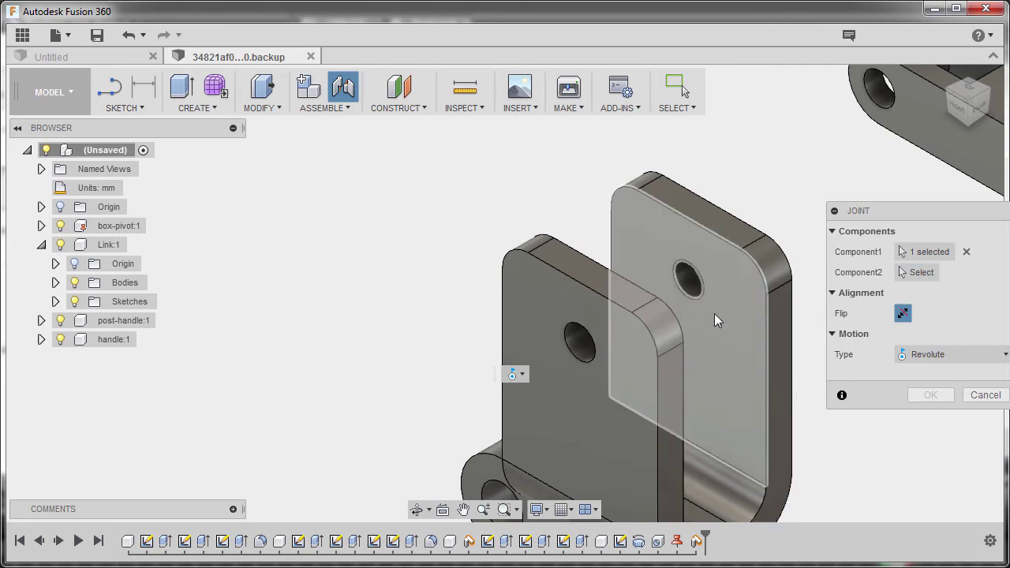
{"action": "left_click", "coordinate": [720, 294]}
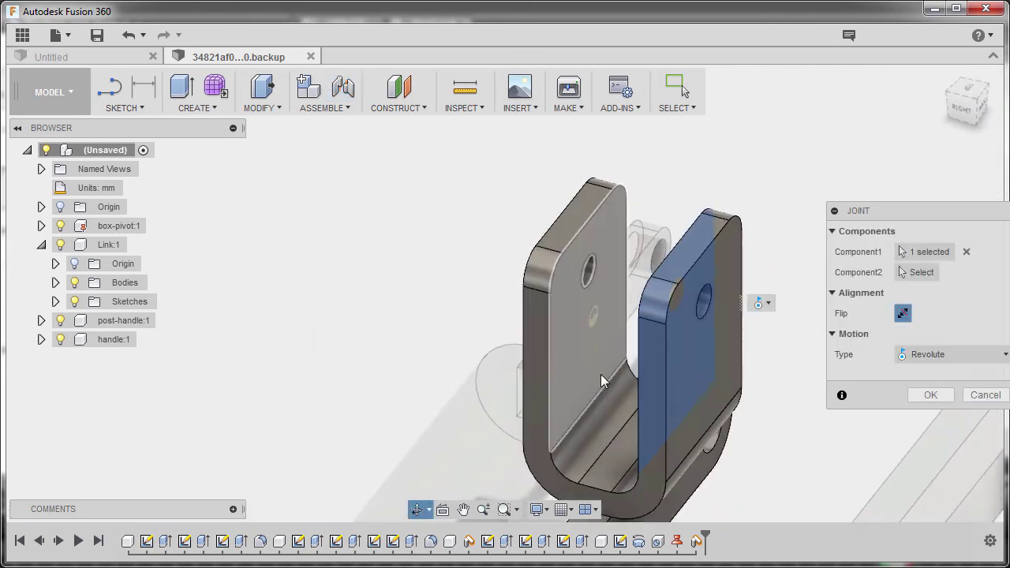
{"action": "scroll", "coordinate": [606, 293], "scroll_direction": "up", "scroll_amount": 5}
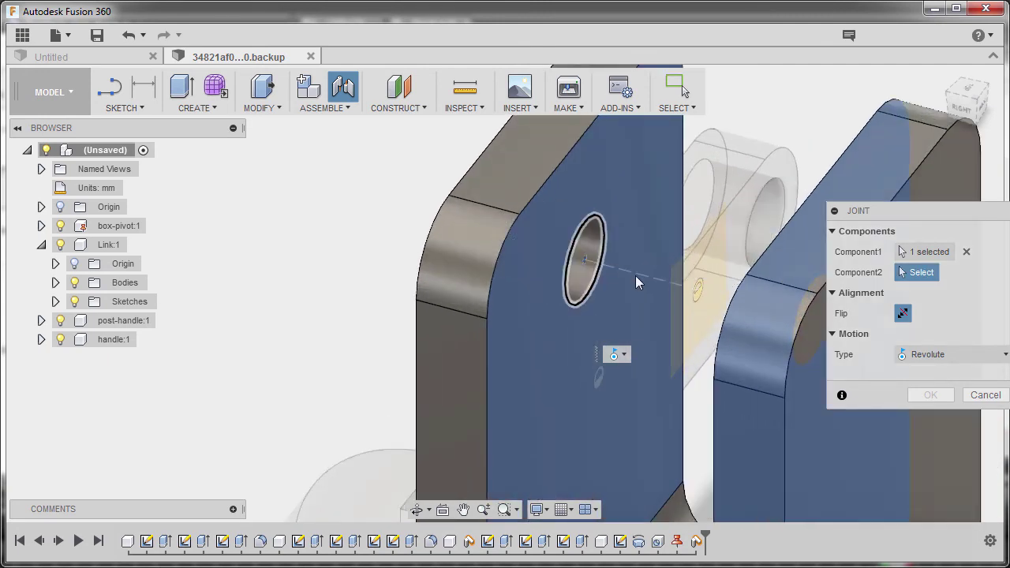
Set the box pivot's hole as the second location, preview the swing, and create the revolute joint
{"action": "left_click", "coordinate": [698, 294]}
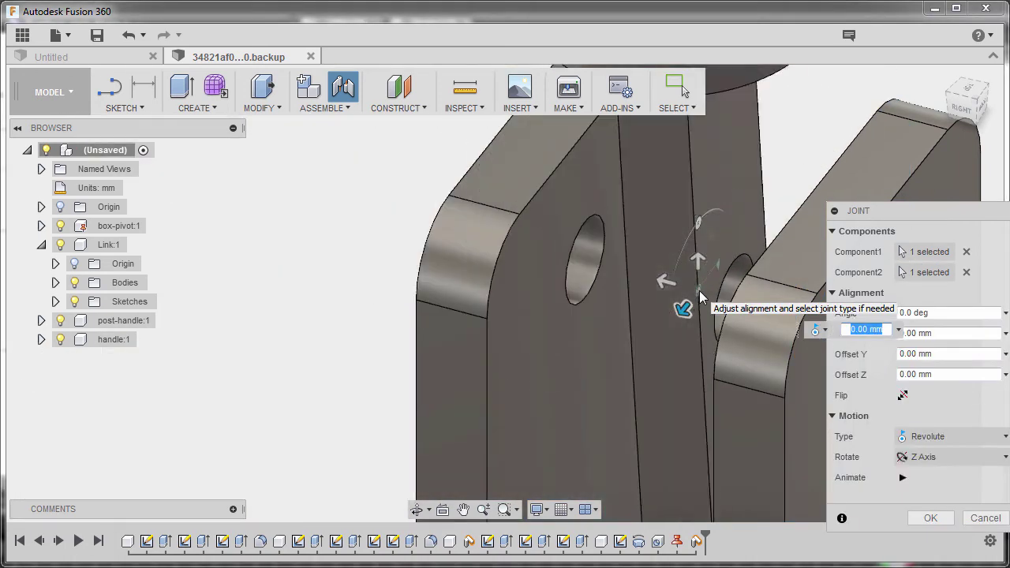
{"action": "scroll", "coordinate": [523, 257], "scroll_direction": "down", "scroll_amount": 5}
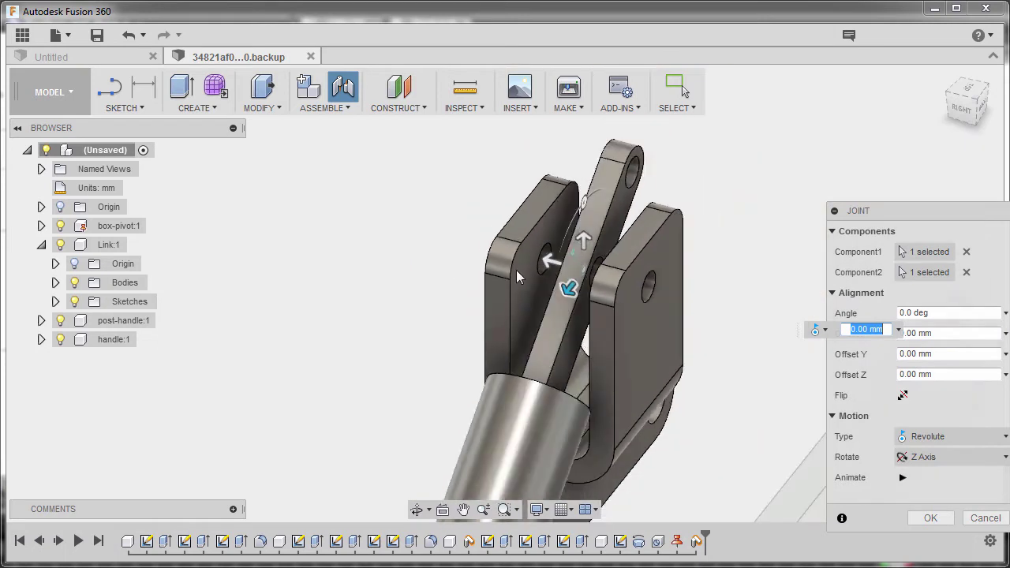
{"action": "middle_click_drag", "start_coordinate": [516, 270], "coordinate": [556, 361], "text": "shift"}
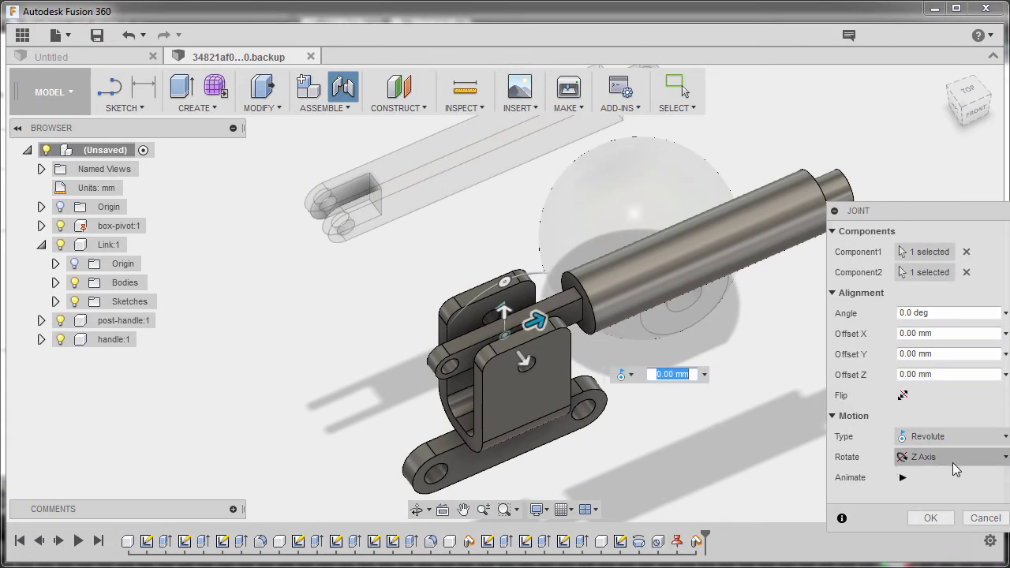
{"action": "left_click", "coordinate": [902, 479]}
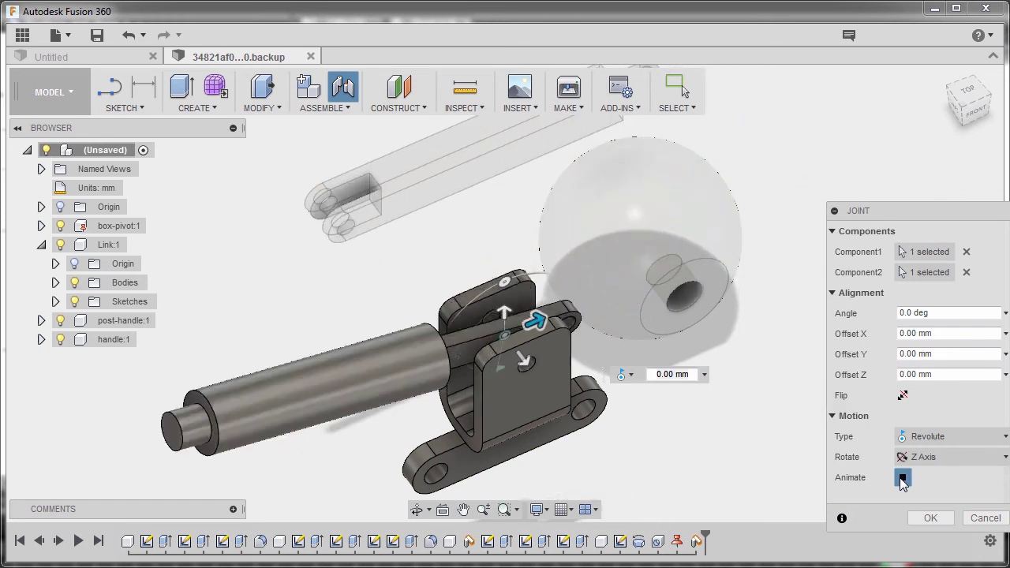
{"action": "left_click", "coordinate": [931, 517]}
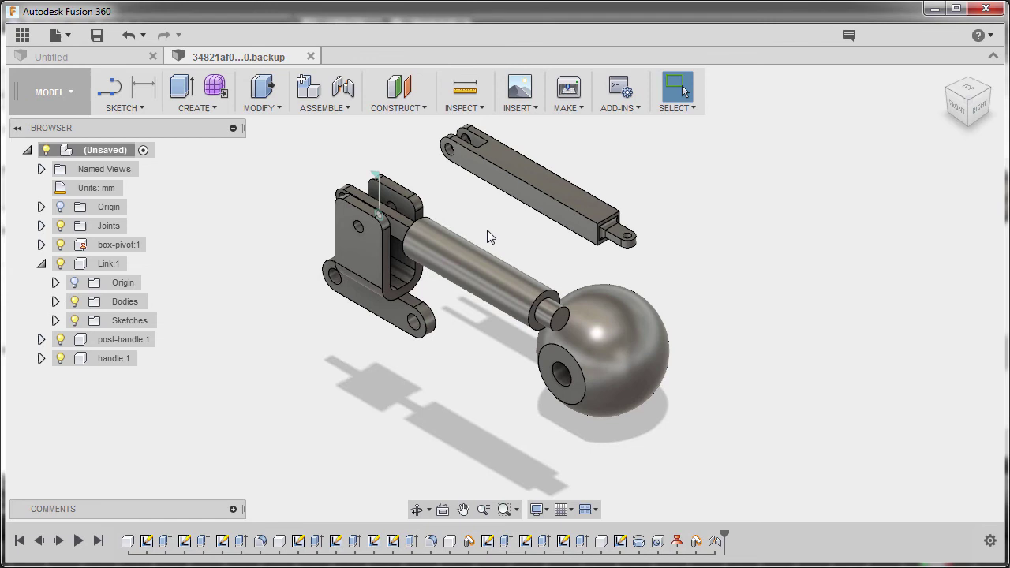
{"action": "scroll", "coordinate": [491, 229], "scroll_direction": "up", "scroll_amount": 5}
Start a new joint and orbit to the back of the bar's slotted end
{"action": "middle_click_drag", "start_coordinate": [561, 347], "coordinate": [573, 302]}
{"action": "key", "text": "j"}
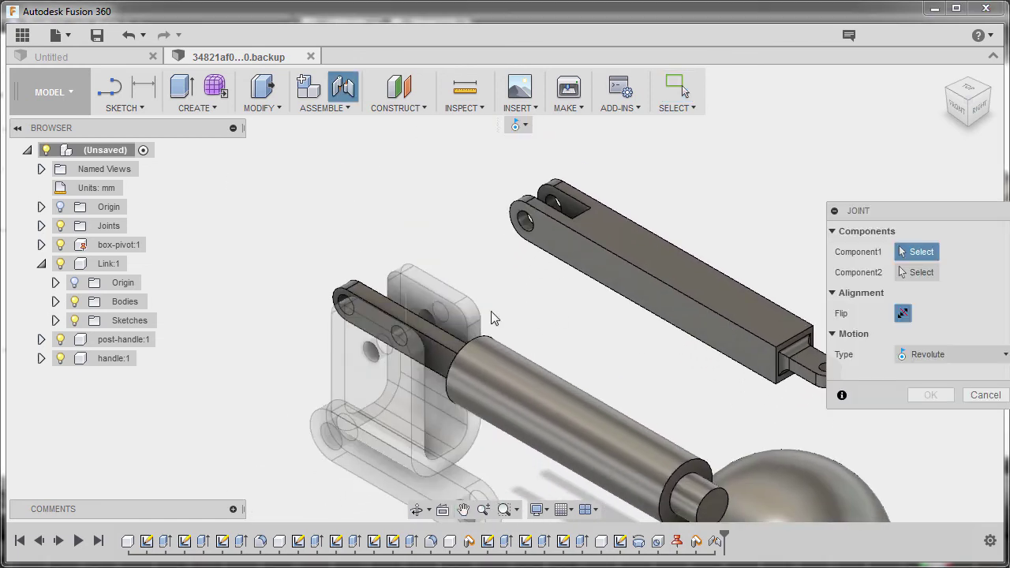
{"action": "middle_click_drag", "start_coordinate": [505, 299], "coordinate": [695, 260], "text": "shift"}
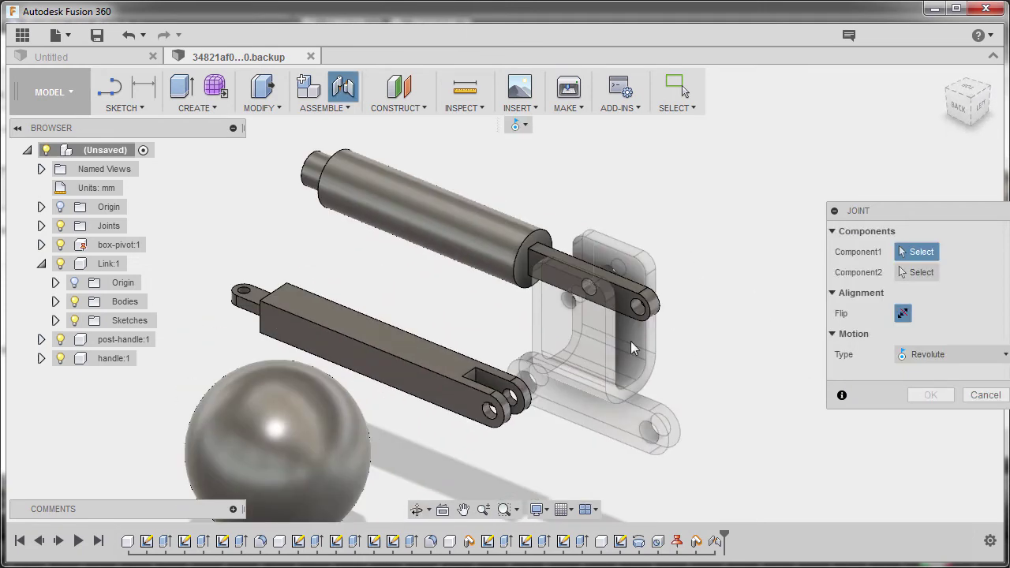
{"action": "scroll", "coordinate": [483, 388], "scroll_direction": "up", "scroll_amount": 4}
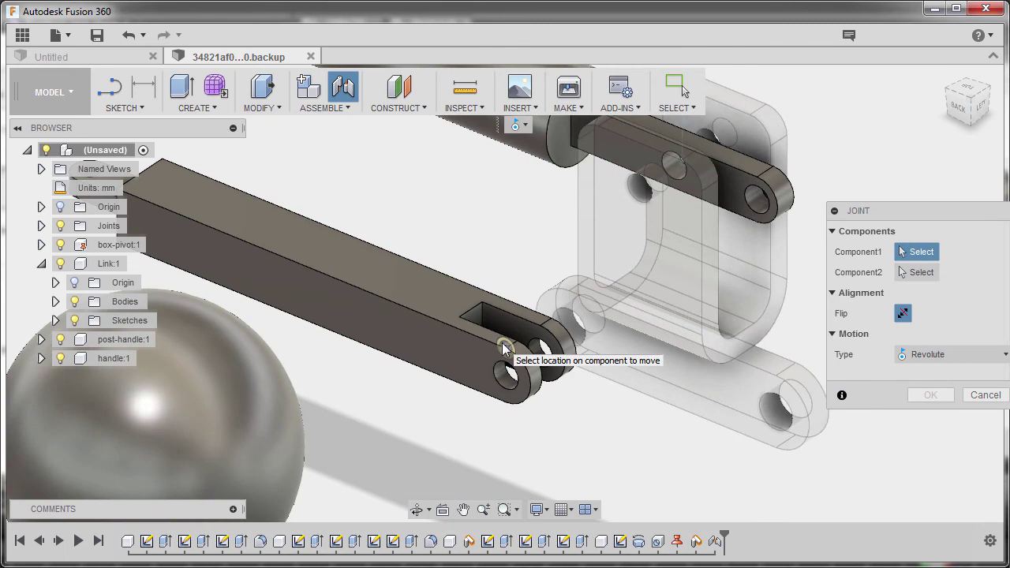
{"action": "scroll", "coordinate": [501, 343], "scroll_direction": "up", "scroll_amount": 2}
{"action": "right_click", "coordinate": [514, 322]}
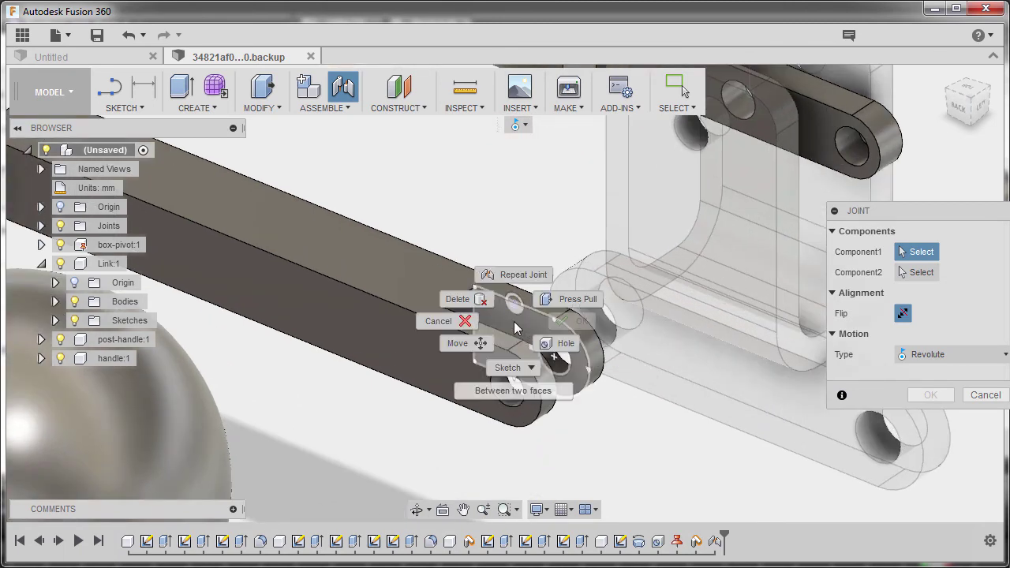
{"action": "key", "text": "Escape"}
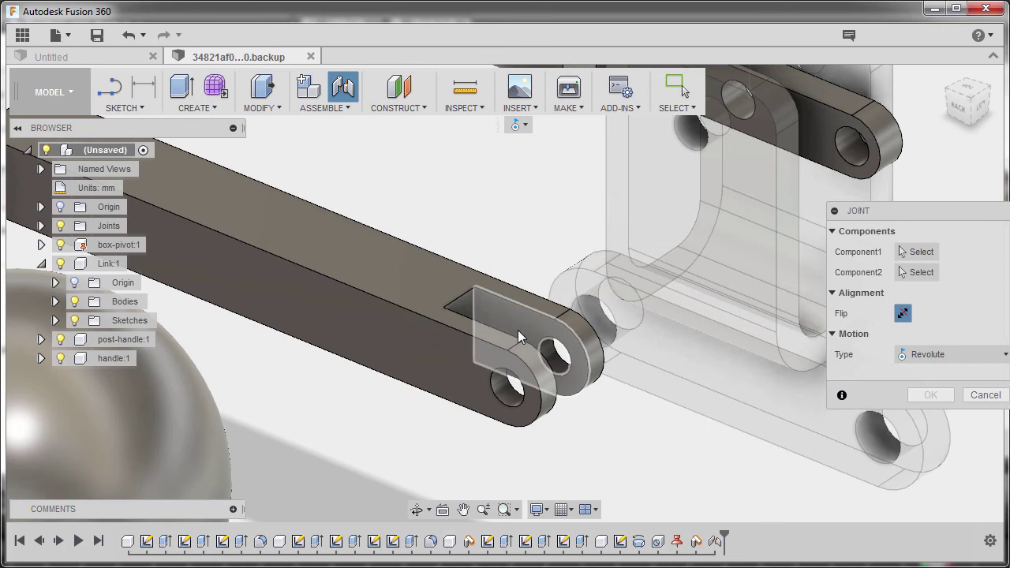
Set the first joint location midway inside the bar's slotted end
{"action": "middle_click_drag", "start_coordinate": [518, 327], "coordinate": [411, 329], "text": "shift"}
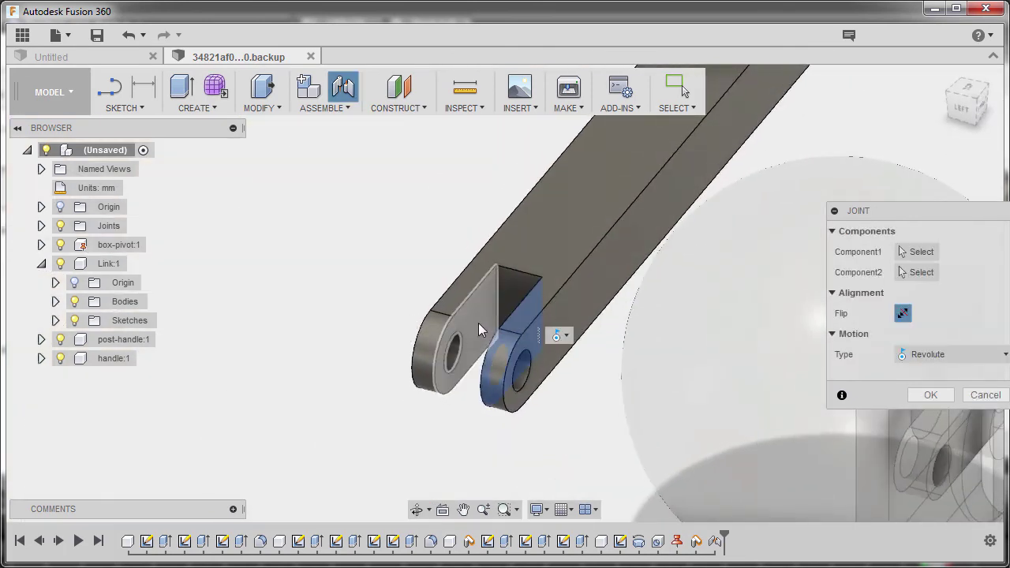
{"action": "scroll", "coordinate": [472, 329], "scroll_direction": "up", "scroll_amount": 3}
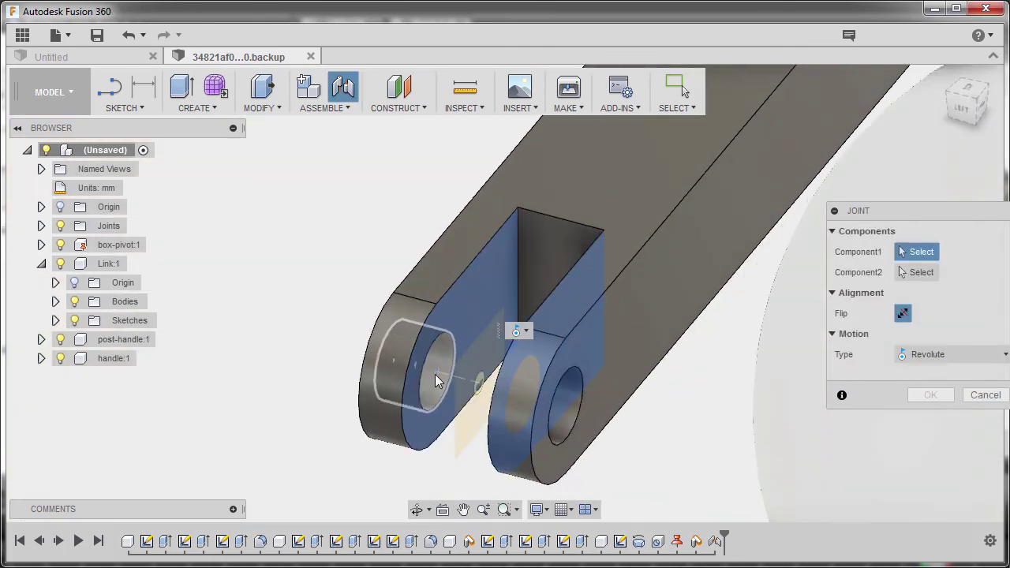
{"action": "left_click", "coordinate": [481, 386]}
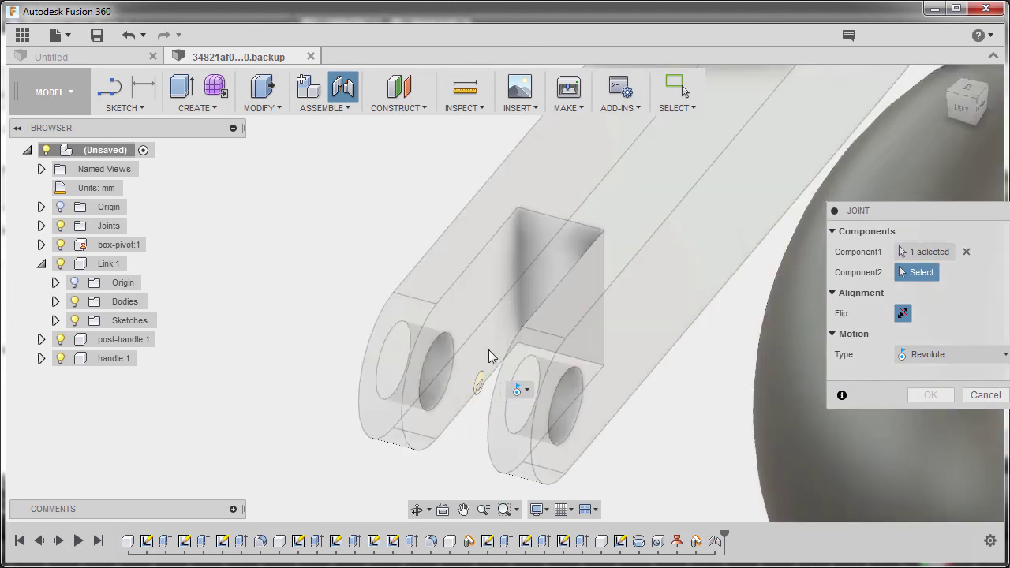
{"action": "scroll", "coordinate": [488, 353], "scroll_direction": "down", "scroll_amount": 3}
{"action": "middle_click_drag", "start_coordinate": [489, 349], "coordinate": [546, 304], "text": "shift"}
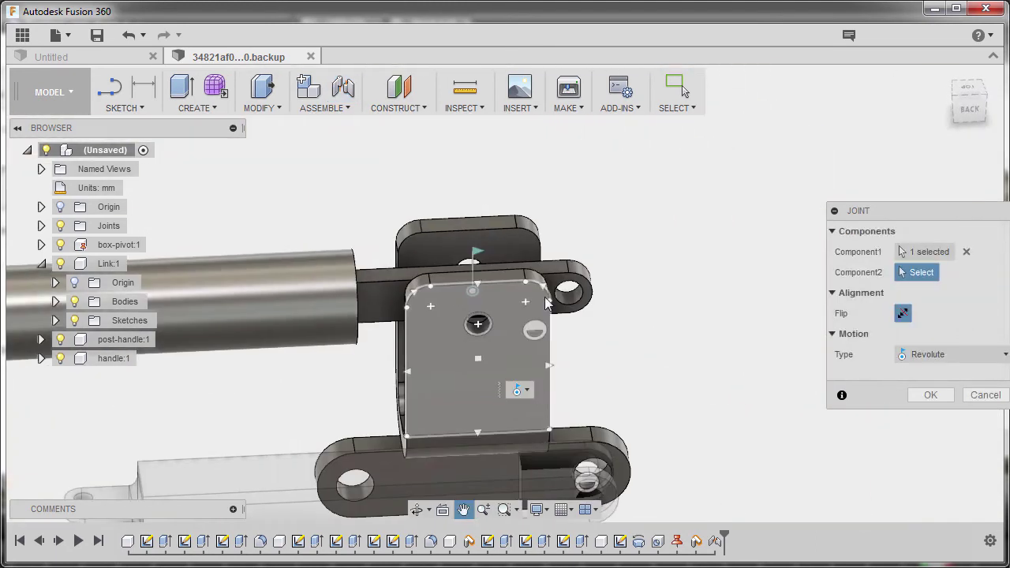
Pick the link's hole as the second location, preview, and create revolute joint Rev2
{"action": "scroll", "coordinate": [546, 304], "scroll_direction": "up", "scroll_amount": 2}
{"action": "scroll", "coordinate": [624, 256], "scroll_direction": "up", "scroll_amount": 2}
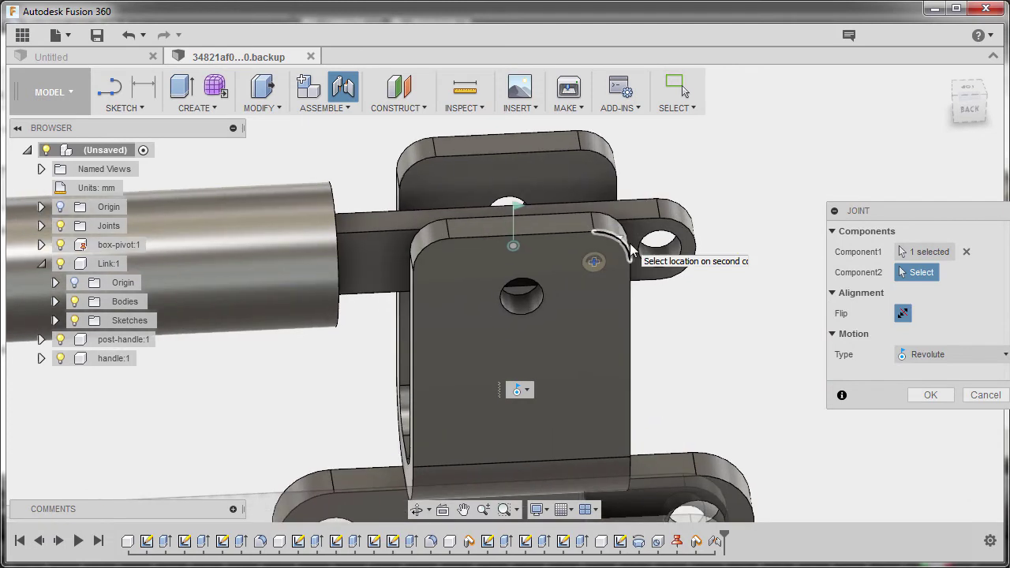
{"action": "scroll", "coordinate": [670, 255], "scroll_direction": "up", "scroll_amount": 3}
{"action": "scroll", "coordinate": [641, 269], "scroll_direction": "down", "scroll_amount": 2}
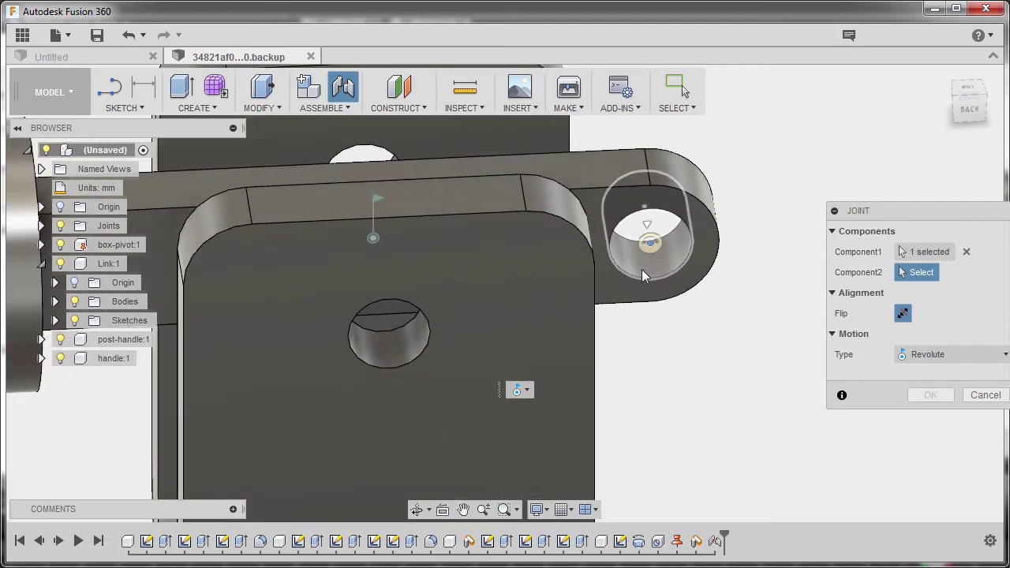
{"action": "middle_click_drag", "start_coordinate": [642, 269], "coordinate": [603, 278], "text": "shift"}
{"action": "scroll", "coordinate": [632, 251], "scroll_direction": "up", "scroll_amount": 4}
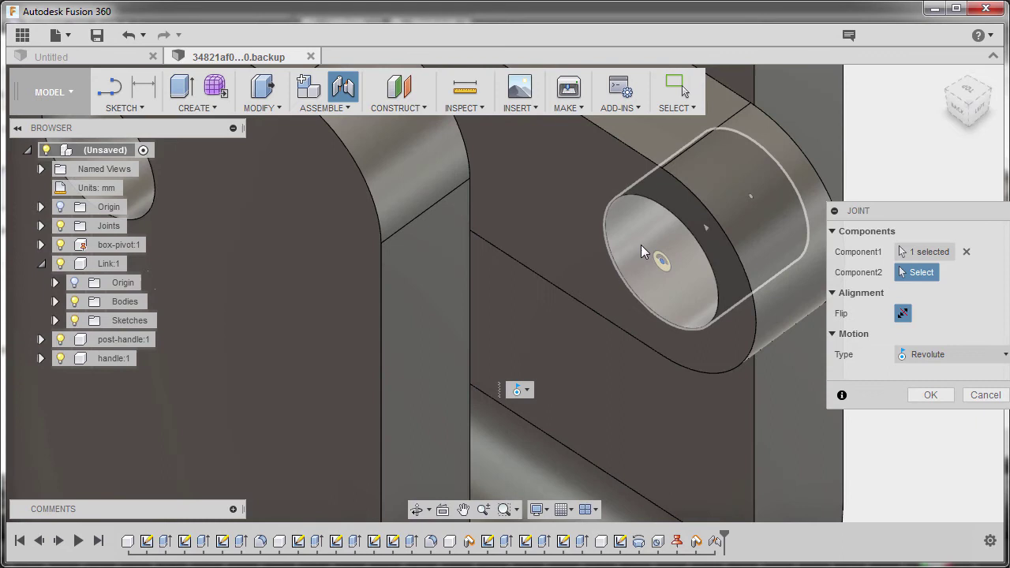
{"action": "left_click", "coordinate": [706, 226]}
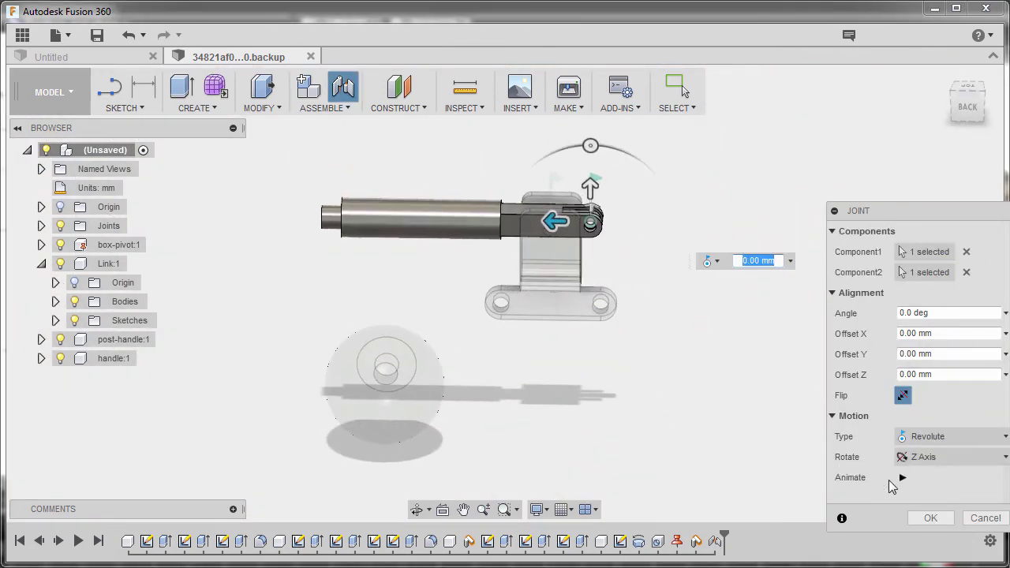
{"action": "left_click", "coordinate": [903, 478]}
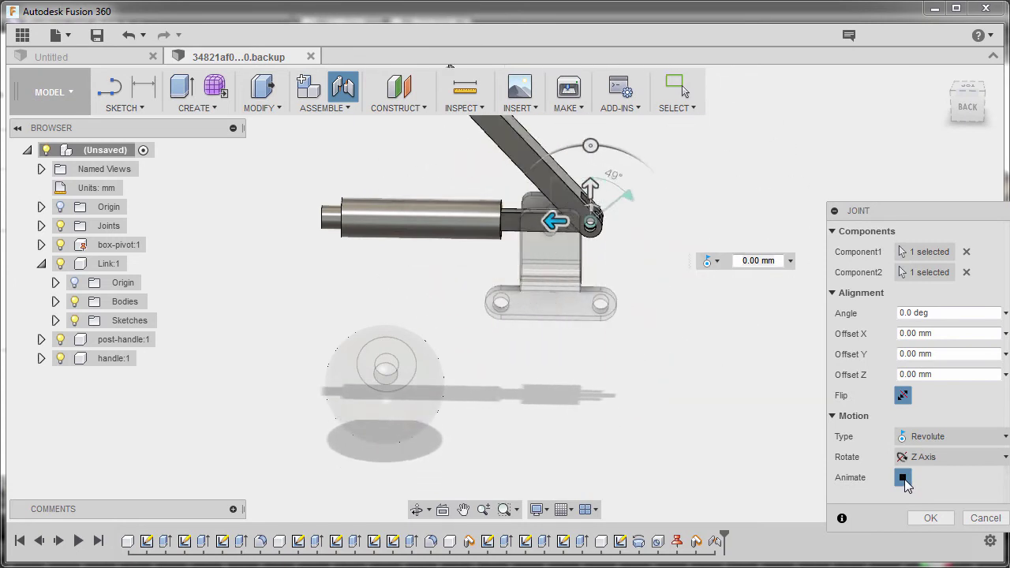
{"action": "left_click", "coordinate": [930, 518]}
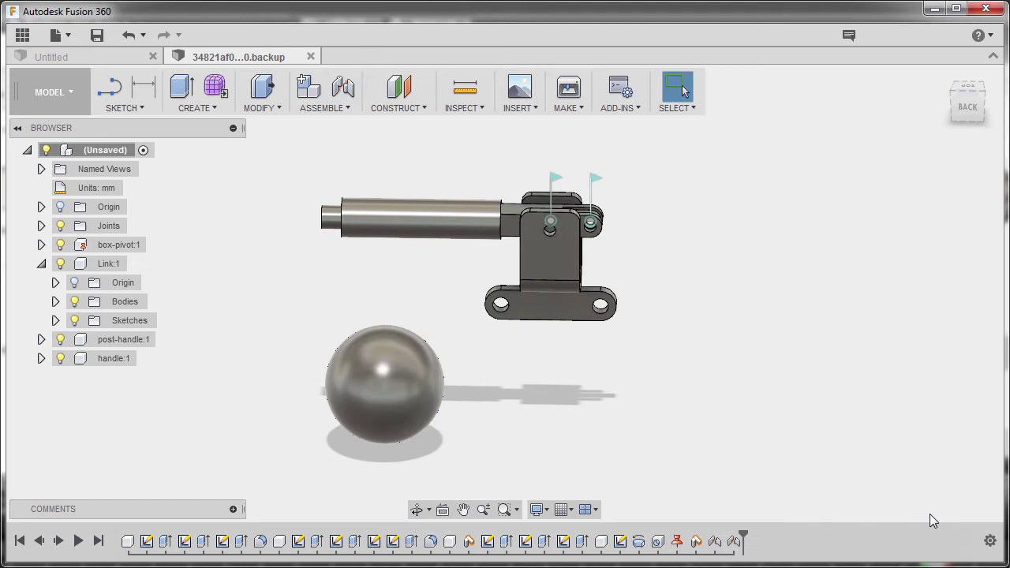
Swing the link about its new Rev2 joint to test the mechanism
{"action": "left_click_drag", "start_coordinate": [343, 180], "coordinate": [578, 386]}
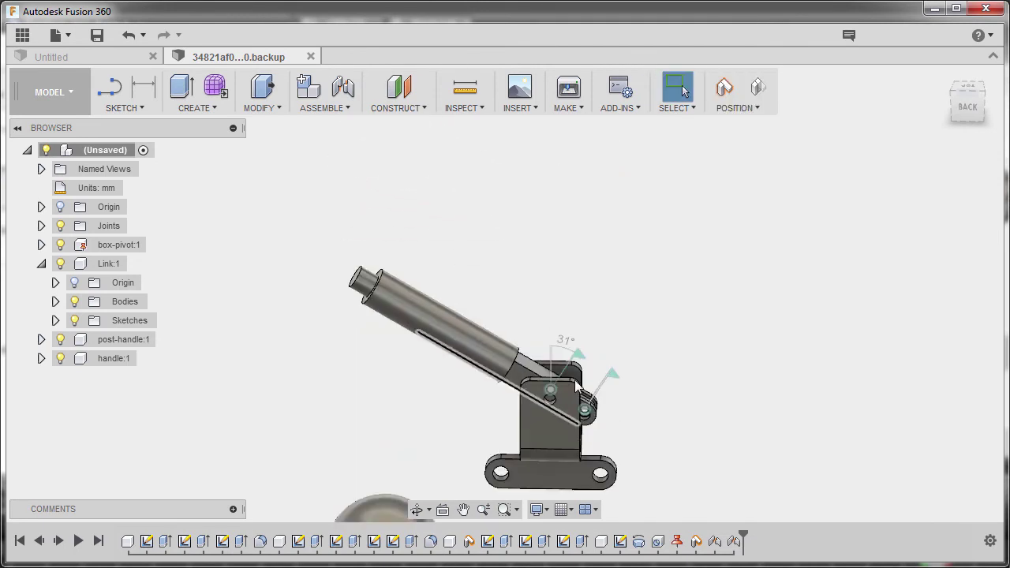
{"action": "left_click_drag", "start_coordinate": [594, 427], "coordinate": [711, 449]}
{"action": "key", "text": "j"}
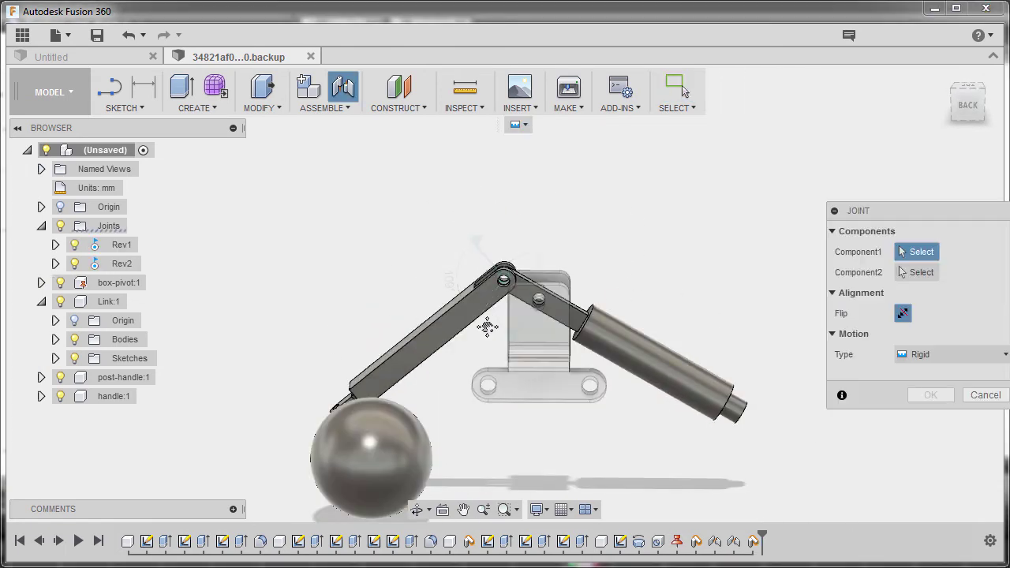
Rigidly join the ball handle's bore centre to the centre of the shaft's end
{"action": "middle_click_drag", "start_coordinate": [484, 326], "coordinate": [437, 389], "text": "shift"}
{"action": "scroll", "coordinate": [422, 187], "scroll_direction": "up", "scroll_amount": 5}
{"action": "scroll", "coordinate": [434, 316], "scroll_direction": "up", "scroll_amount": 4}
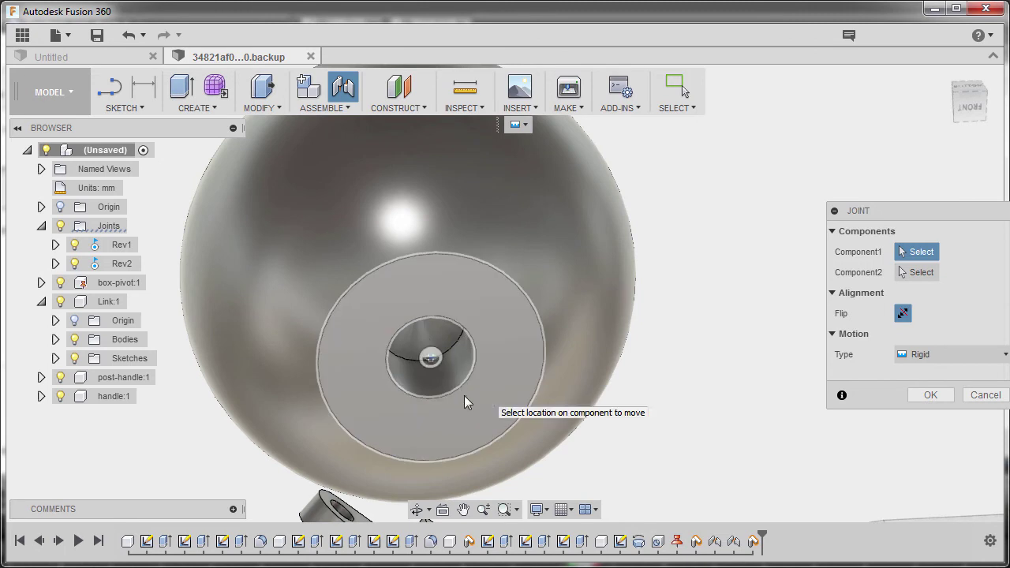
{"action": "left_click", "coordinate": [430, 361]}
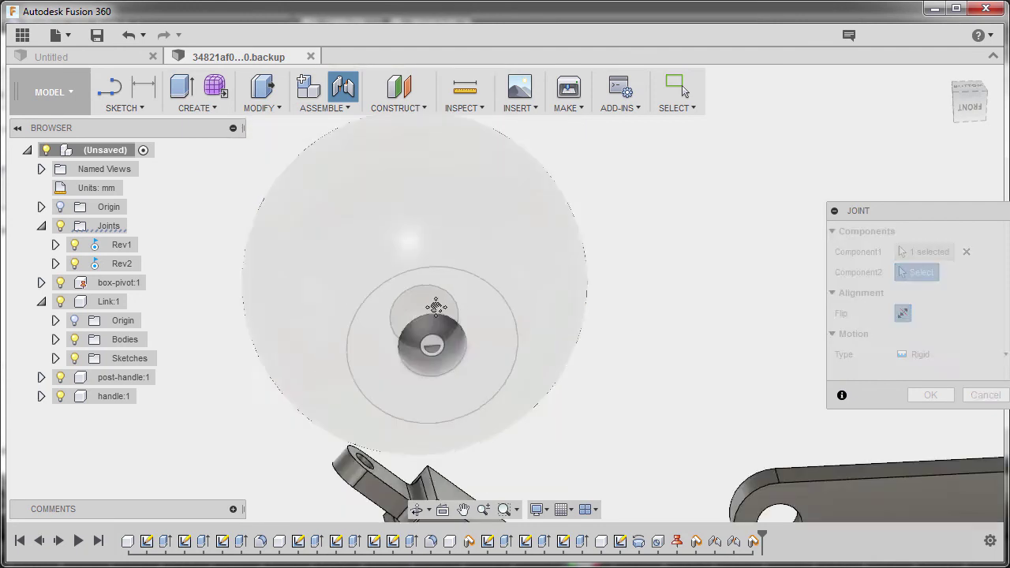
{"action": "scroll", "coordinate": [544, 319], "scroll_direction": "up", "scroll_amount": 10}
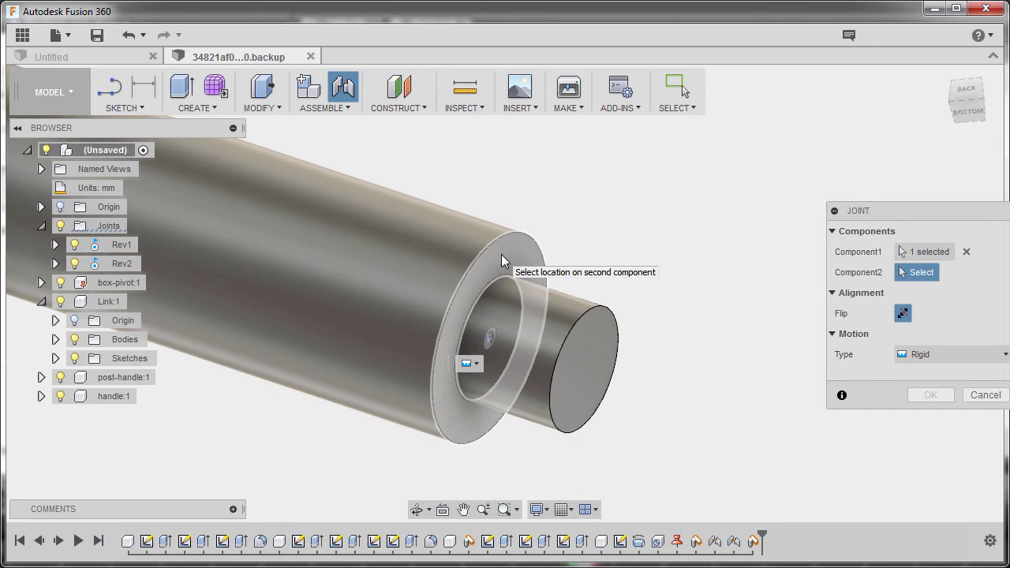
{"action": "left_click", "coordinate": [488, 340]}
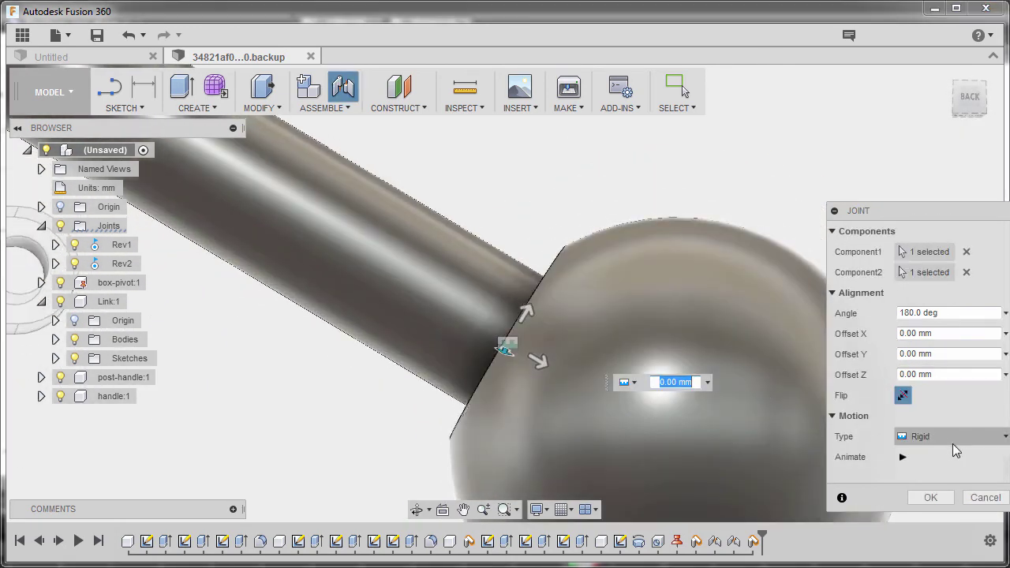
{"action": "left_click", "coordinate": [930, 498]}
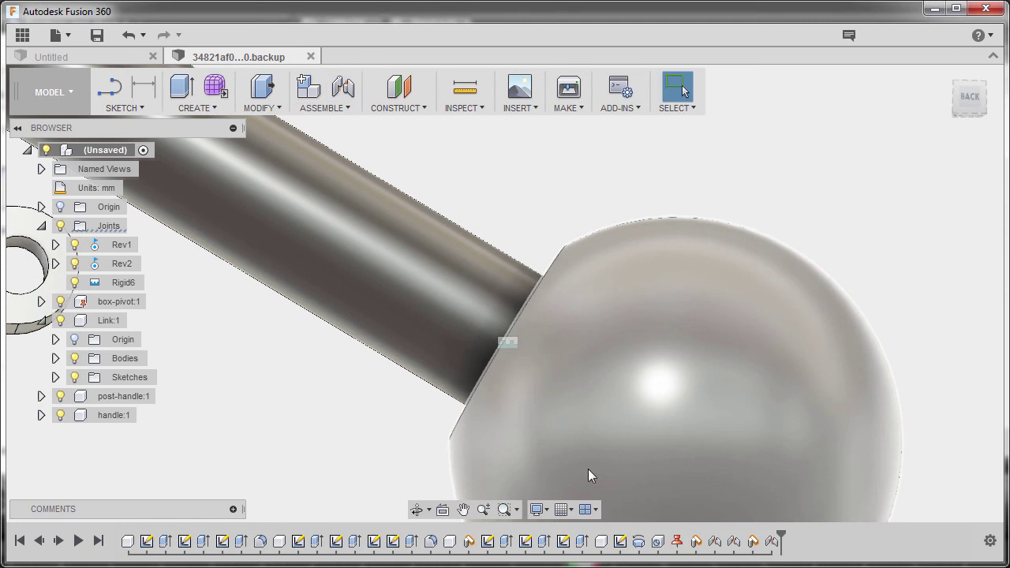
{"action": "left_click", "coordinate": [537, 510]}
{"action": "mouse_move", "coordinate": [597, 533]}
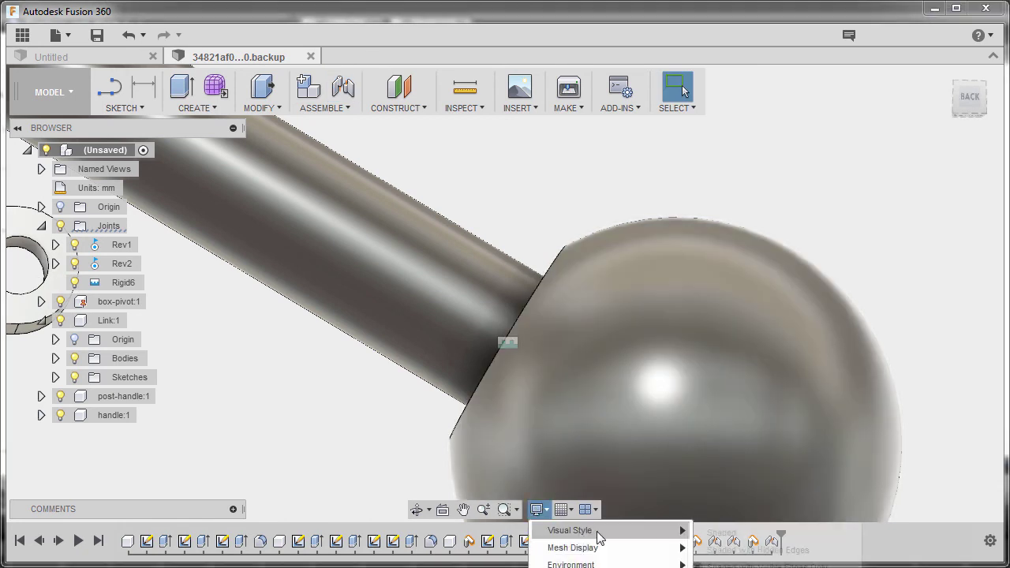
{"action": "left_click", "coordinate": [733, 567]}
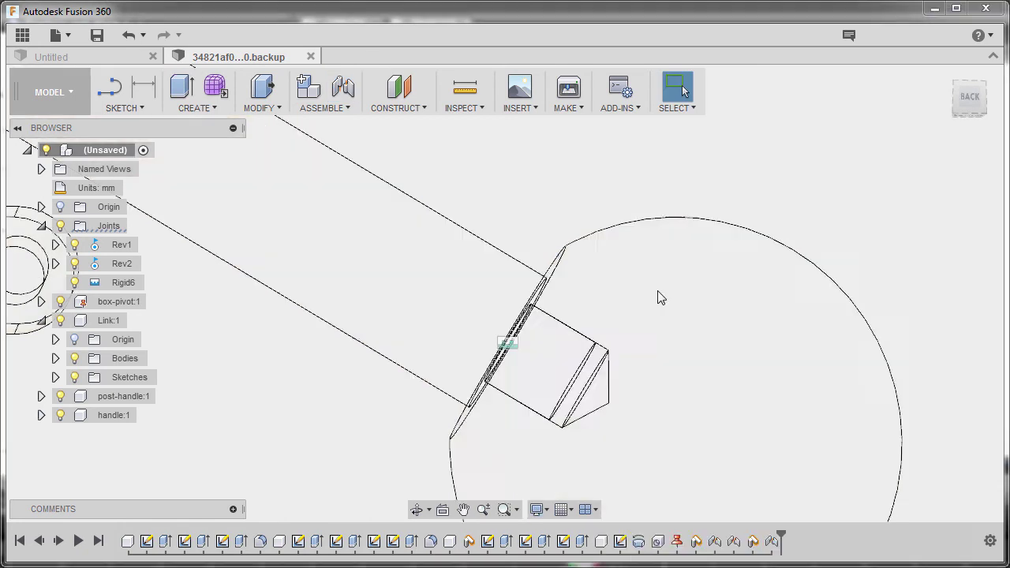
{"action": "mouse_move", "coordinate": [657, 295]}
{"action": "middle_mouse_down", "text": "shift"}
{"action": "mouse_move", "coordinate": [654, 338]}
{"action": "mouse_move", "coordinate": [639, 282]}
{"action": "mouse_move", "coordinate": [688, 326]}
{"action": "mouse_move", "coordinate": [671, 335]}
{"action": "mouse_move", "coordinate": [658, 310]}
{"action": "mouse_move", "coordinate": [684, 343]}
{"action": "mouse_move", "coordinate": [918, 350]}
{"action": "mouse_move", "coordinate": [904, 356]}
{"action": "mouse_move", "coordinate": [849, 331]}
{"action": "middle_mouse_up", "text": "shift"}
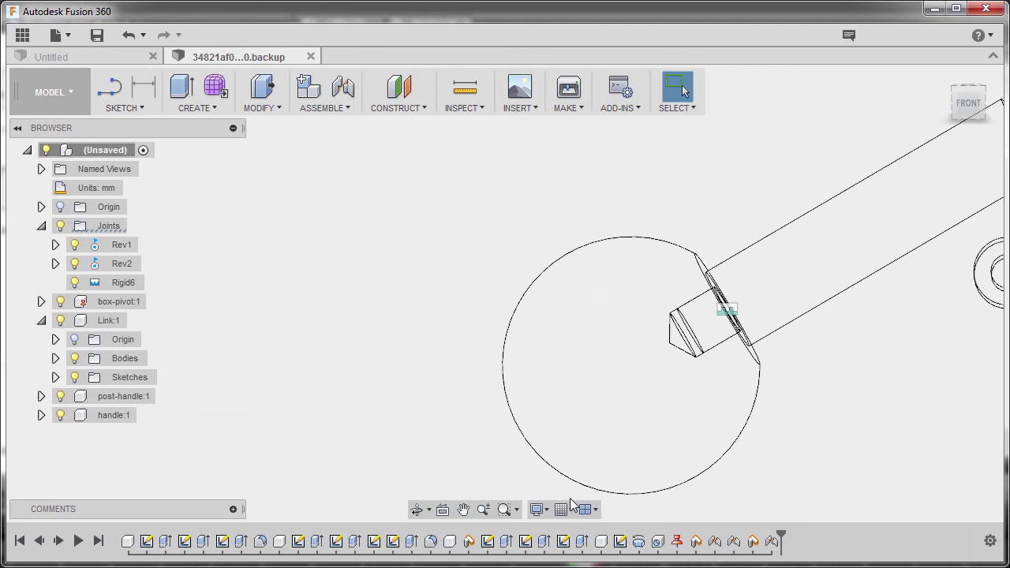
{"action": "left_click", "coordinate": [539, 509]}
{"action": "mouse_move", "coordinate": [606, 531]}
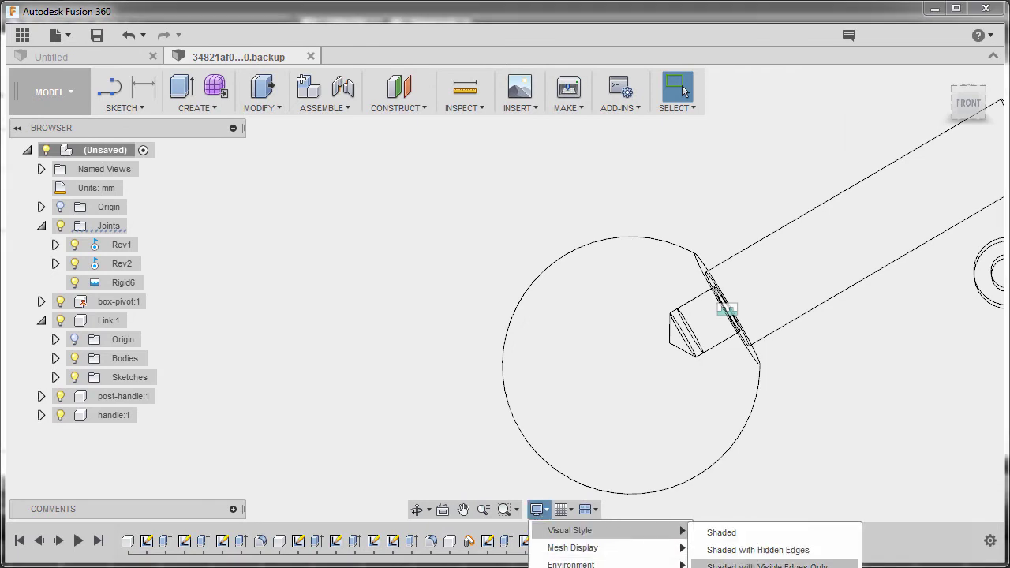
{"action": "left_click", "coordinate": [766, 565]}
{"action": "left_click", "coordinate": [944, 78]}
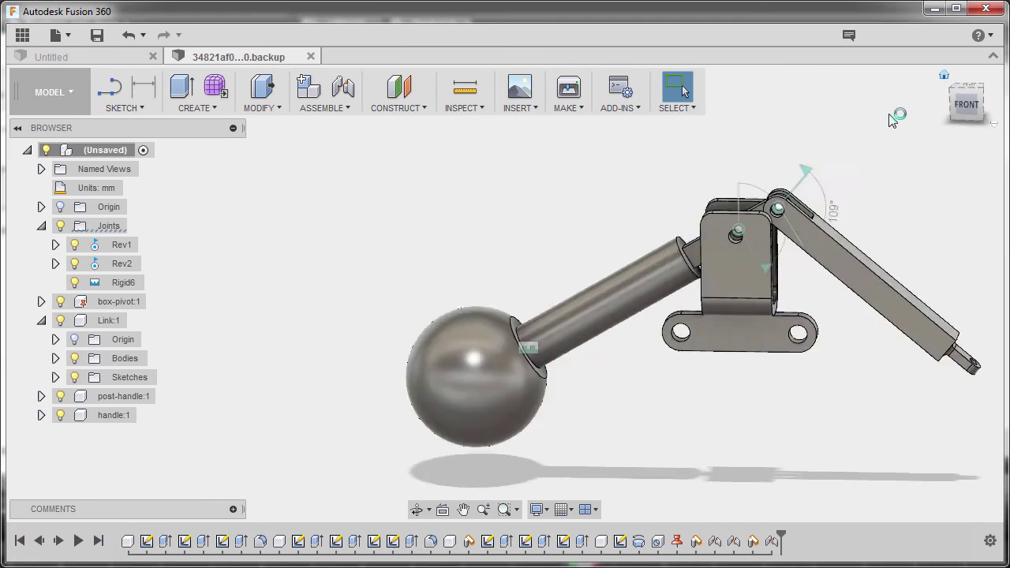
Drag the ball handle and then the link arm to swing the linkage into a new pose
{"action": "left_click_drag", "start_coordinate": [425, 260], "coordinate": [509, 293]}
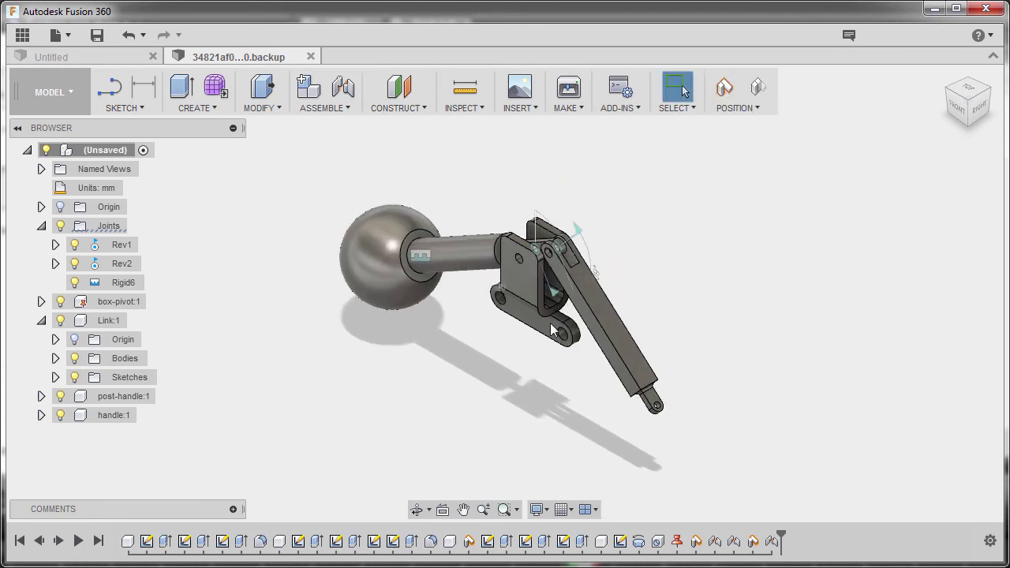
{"action": "scroll", "coordinate": [600, 371], "scroll_direction": "up", "scroll_amount": 5}
{"action": "left_click_drag", "start_coordinate": [616, 388], "coordinate": [651, 286]}
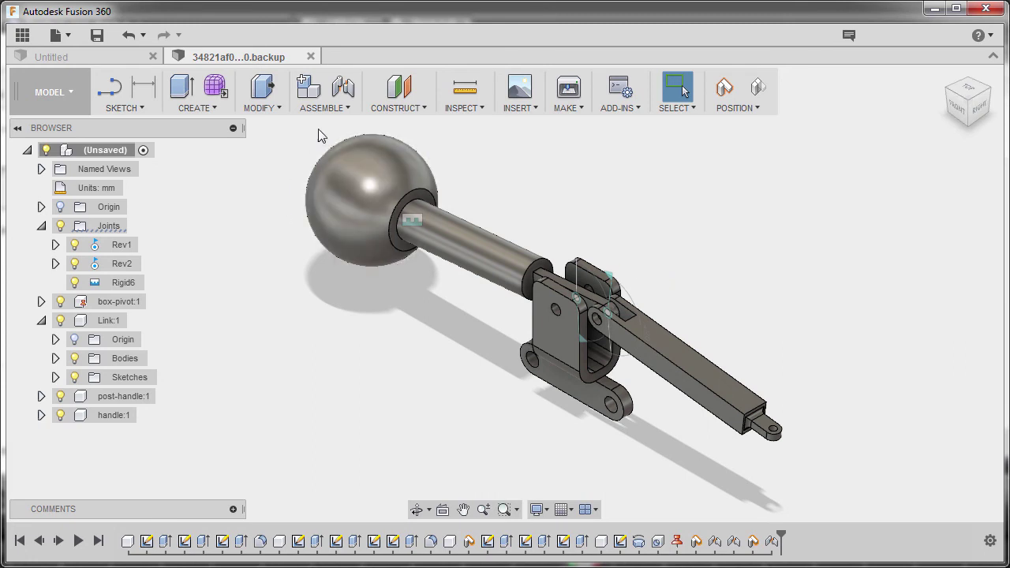
{"action": "left_click", "coordinate": [331, 111]}
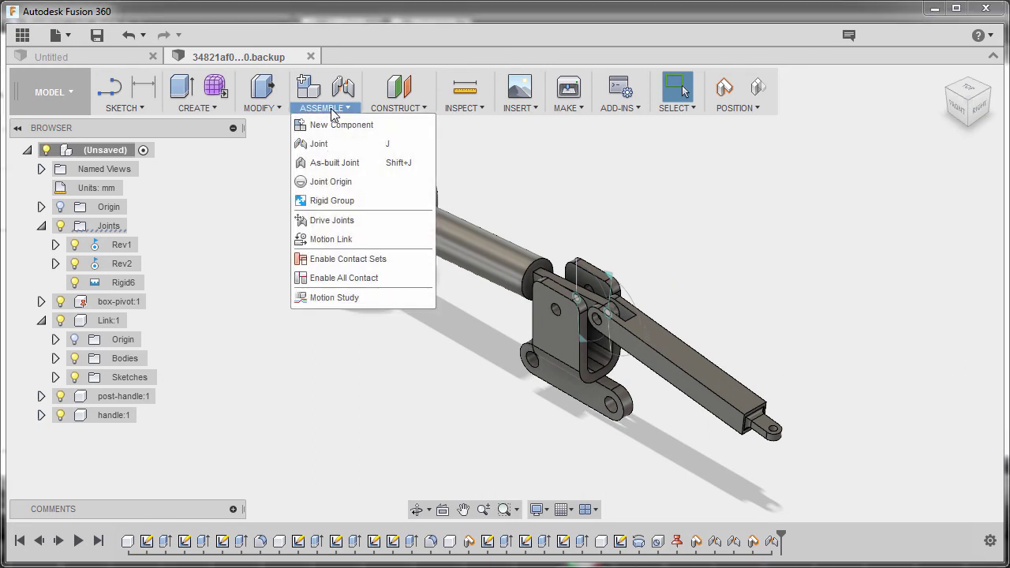
Enable contact sets and create one holding the box pivot, link arm and post-handle shaft
{"action": "left_click", "coordinate": [389, 258]}
{"action": "left_click", "coordinate": [330, 110]}
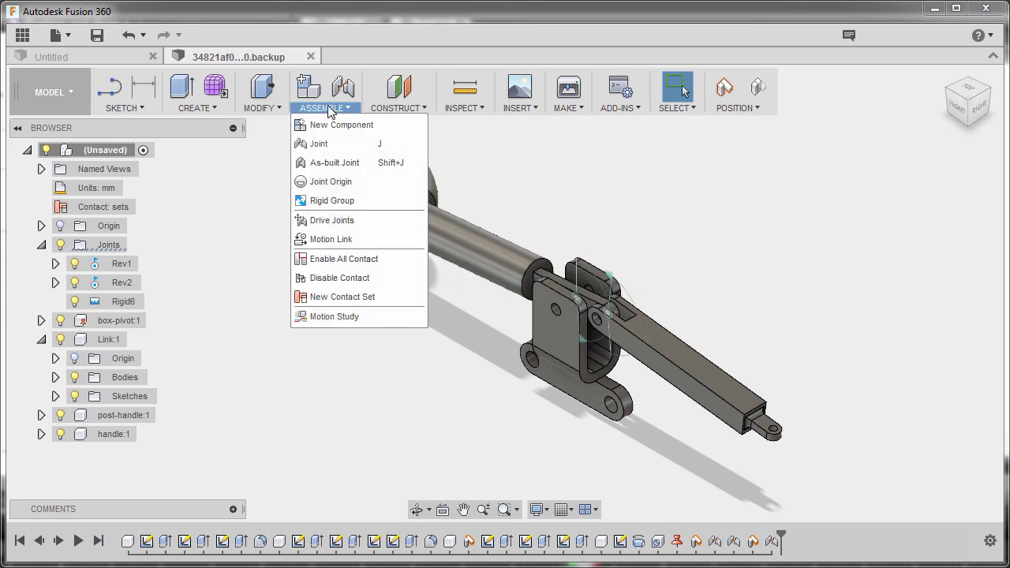
{"action": "left_click", "coordinate": [377, 299]}
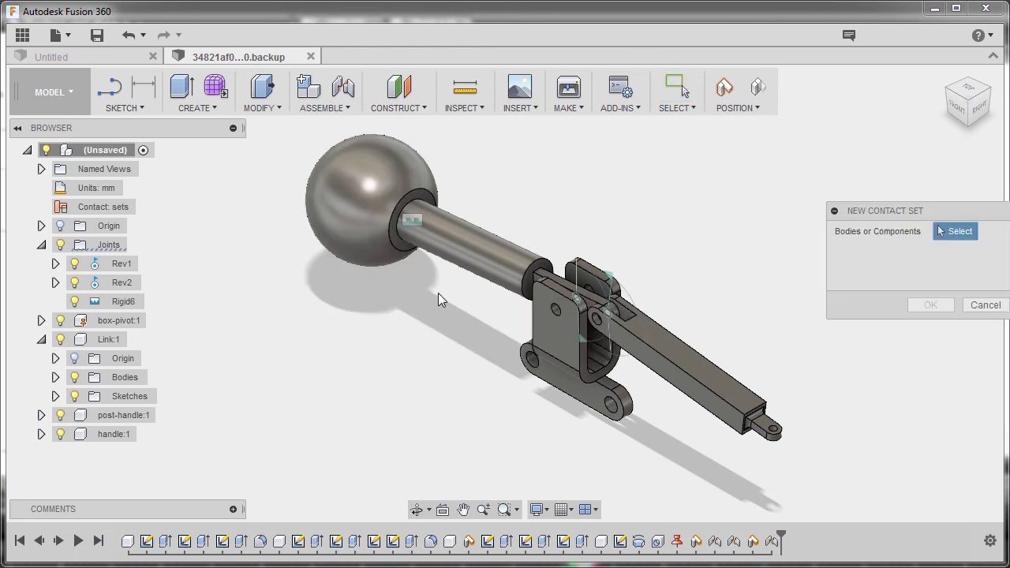
{"action": "left_click", "coordinate": [683, 369]}
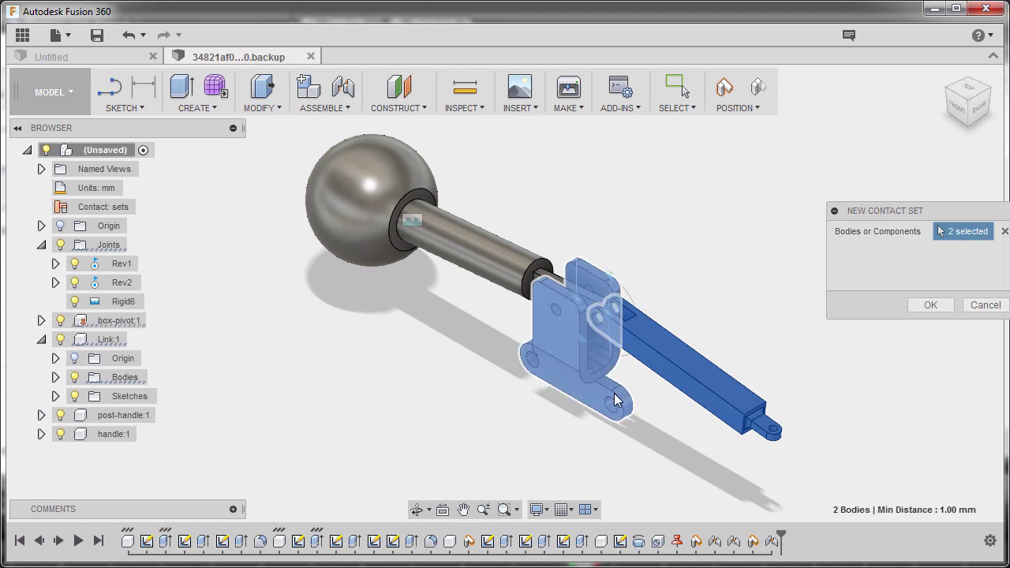
{"action": "left_click", "coordinate": [468, 251]}
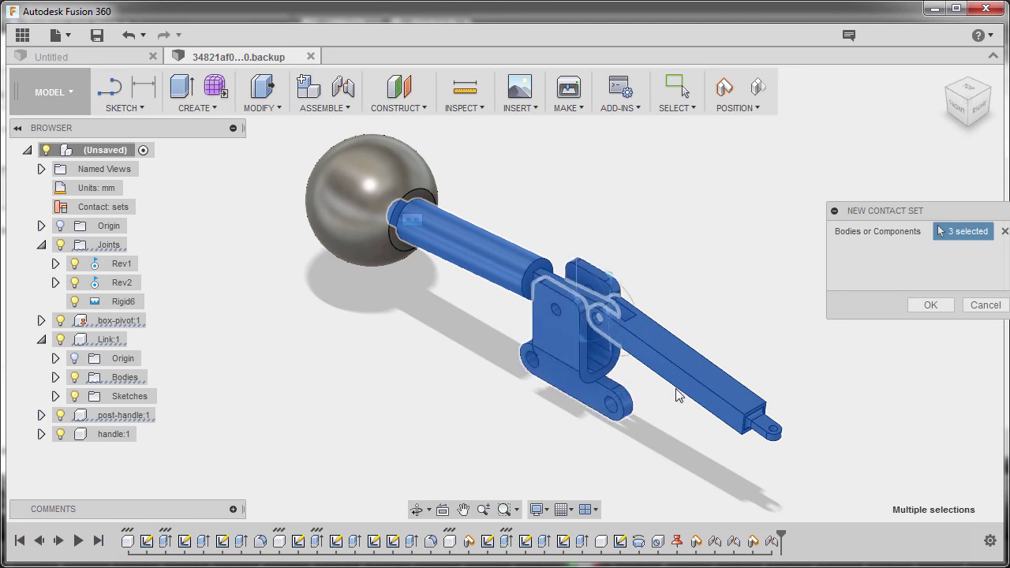
{"action": "left_click", "coordinate": [931, 305]}
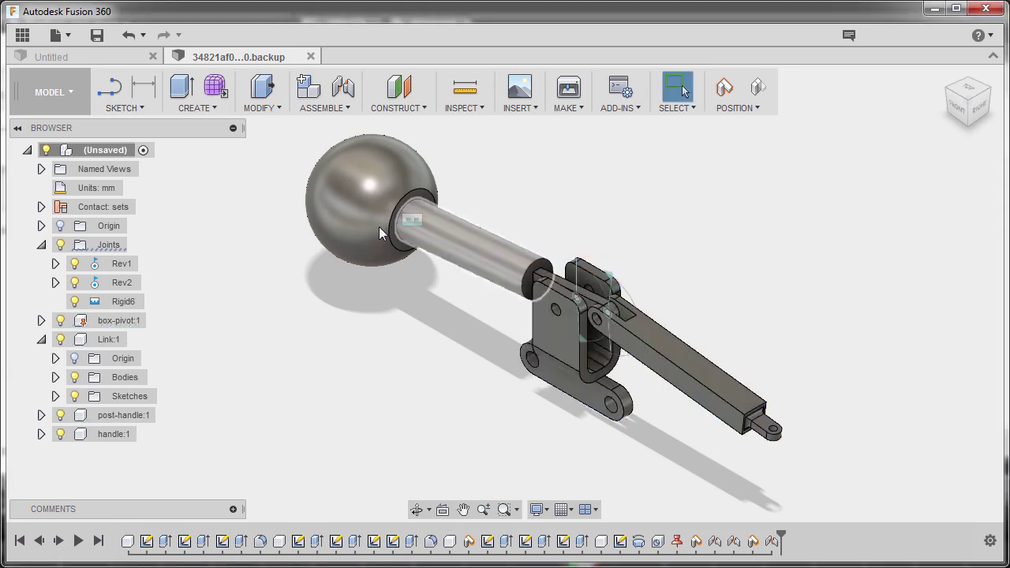
Swing the handle about its joint to test that the contact set stops the parts overlapping
{"action": "left_click_drag", "start_coordinate": [346, 208], "coordinate": [558, 219]}
{"action": "middle_click_drag", "start_coordinate": [558, 219], "coordinate": [632, 303], "text": "shift"}
{"action": "left_click_drag", "start_coordinate": [430, 387], "coordinate": [469, 254]}
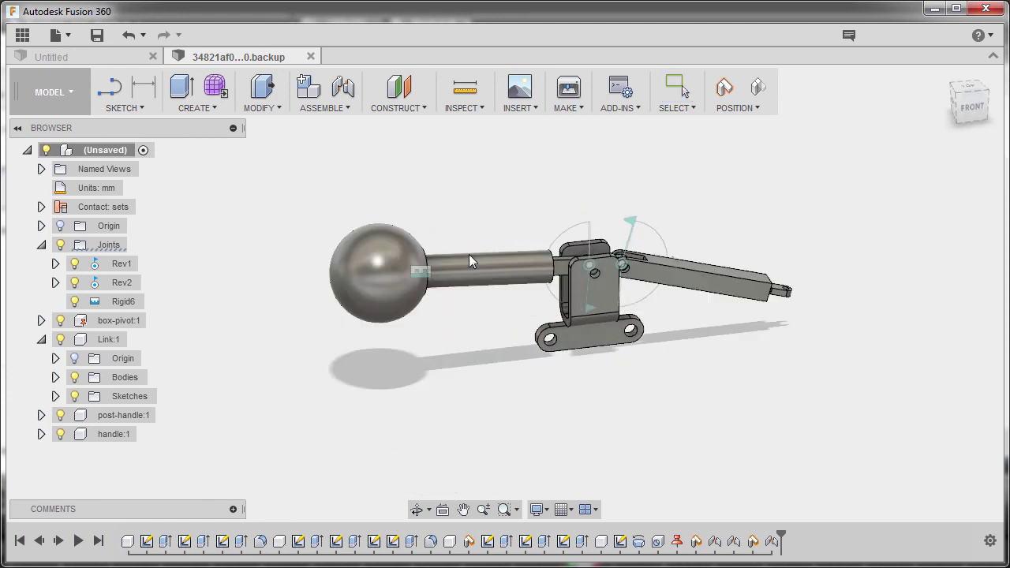